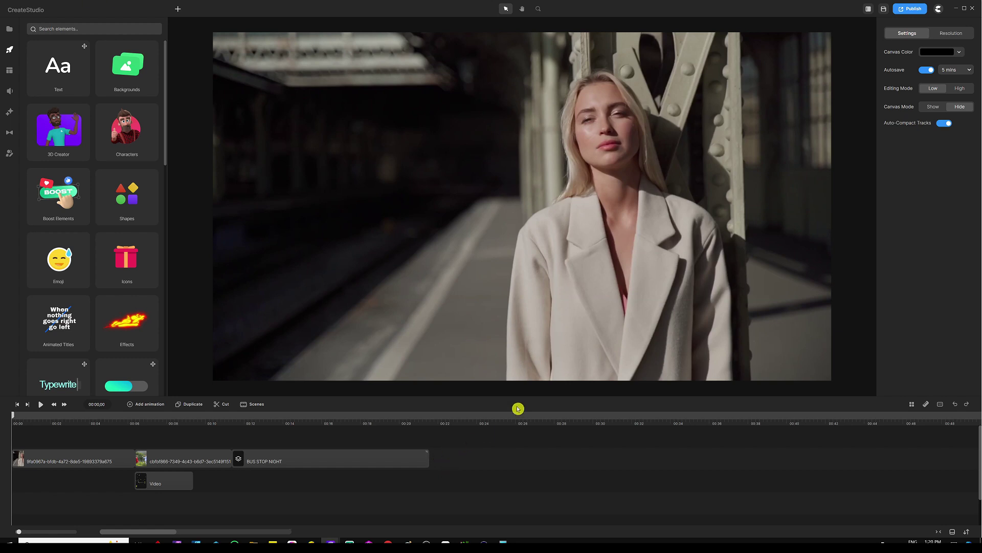
Step: Play the woman-at-station clip to review it, then rewind the playhead to 00:00
{"action": "left_click", "coordinate": [492, 163]}
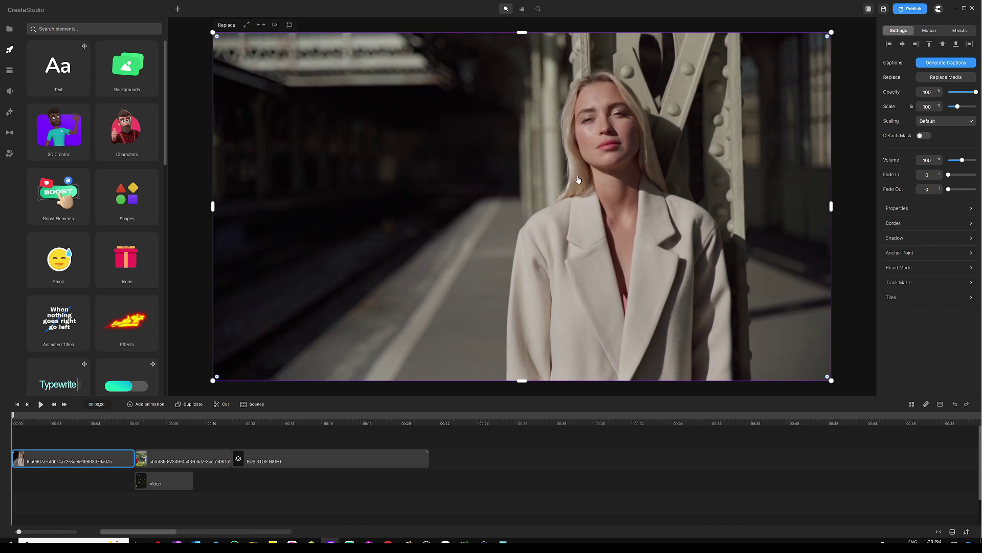
{"action": "left_click", "coordinate": [41, 404]}
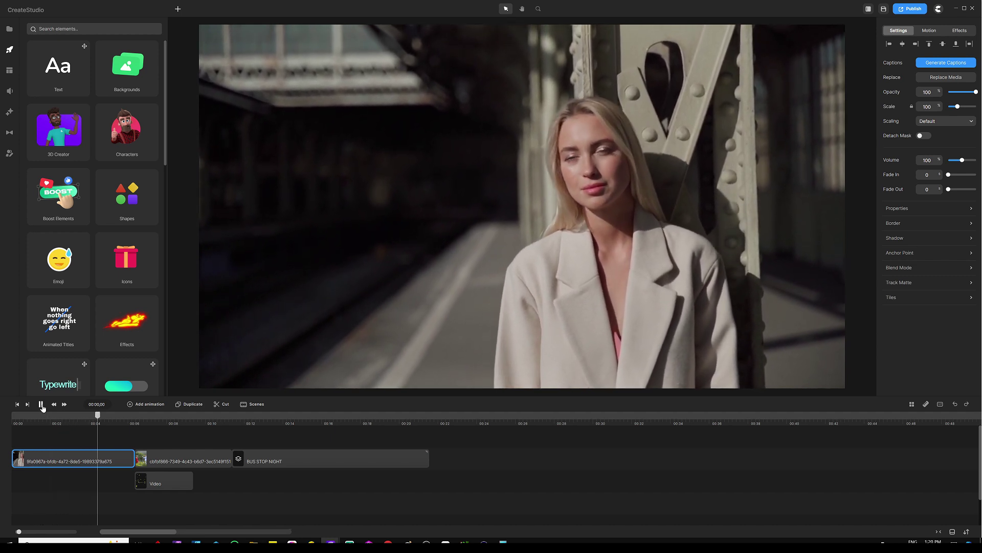
{"action": "left_click", "coordinate": [41, 404]}
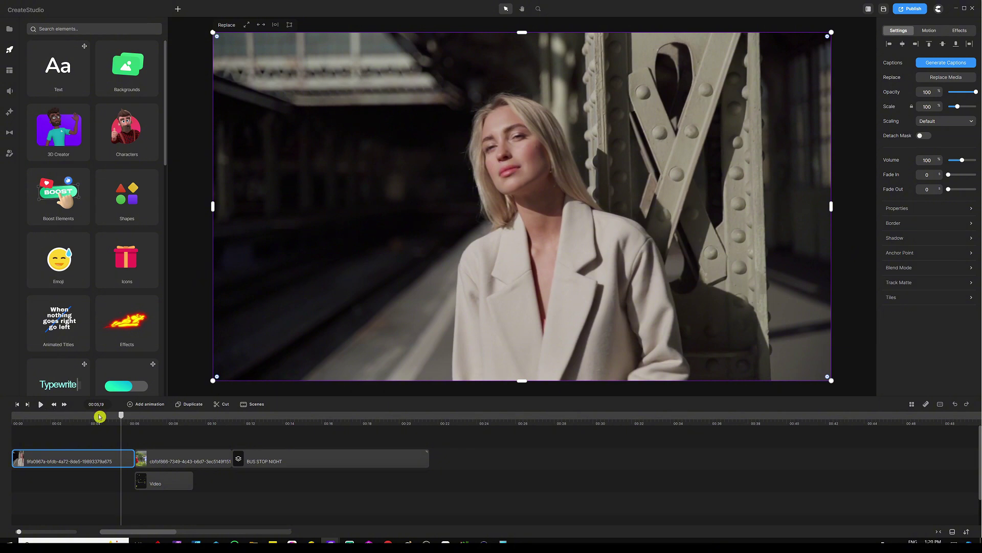
{"action": "left_click_drag", "start_coordinate": [120, 414], "coordinate": [3, 417]}
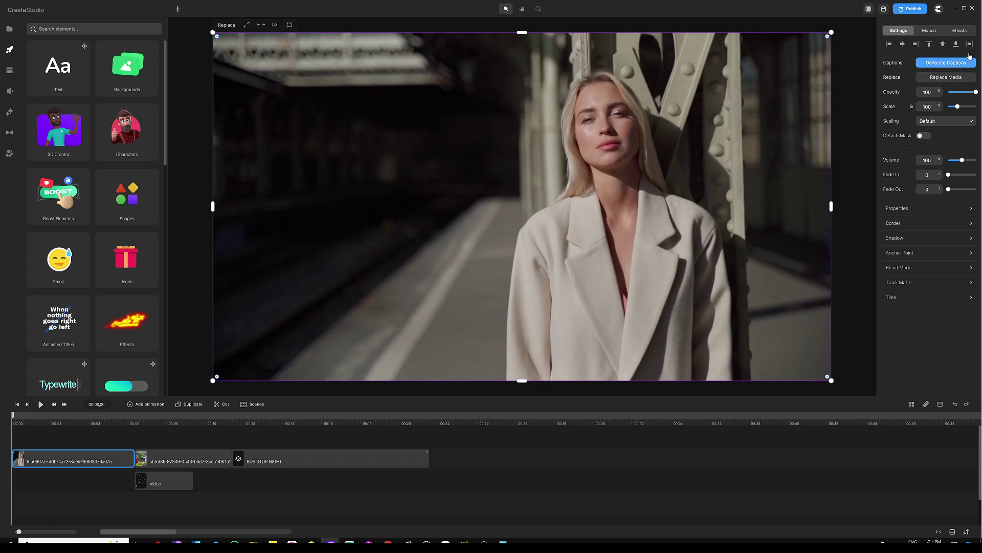
Step: Enable Color Correction (brightness 3, contrast 6, saturation 3, gamma 1) on the station clip, comparing off and on
{"action": "left_click", "coordinate": [958, 31]}
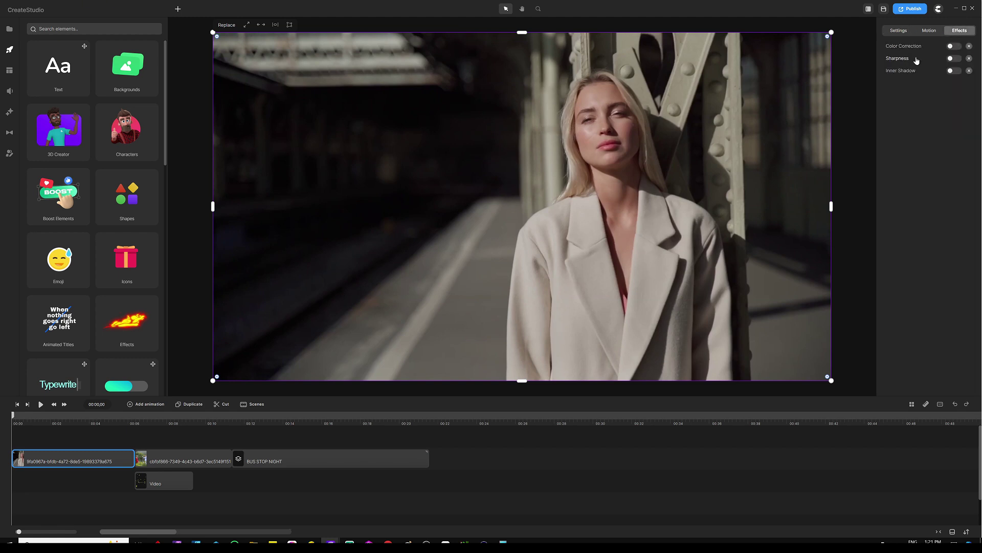
{"action": "left_click", "coordinate": [955, 47]}
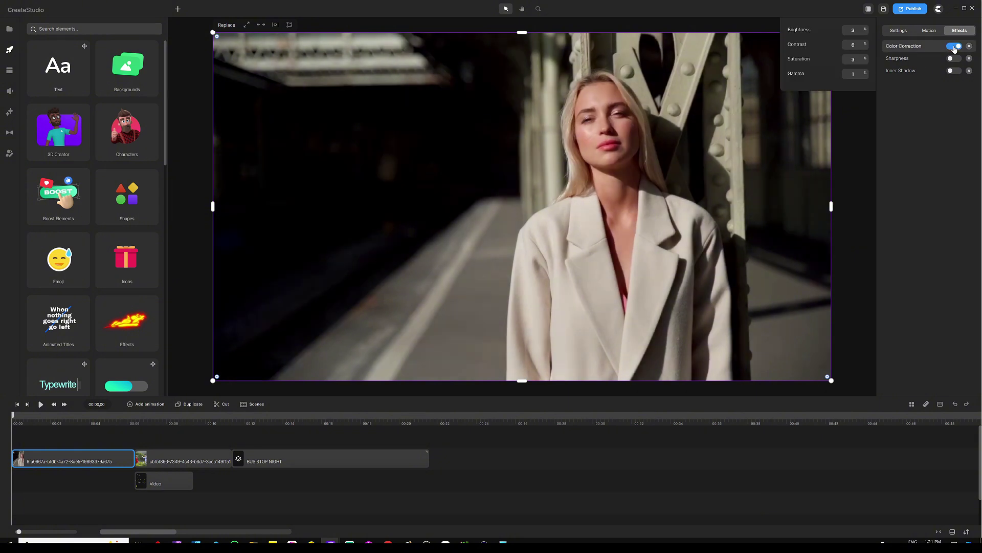
{"action": "scroll", "coordinate": [655, 108], "scroll_direction": "up", "scroll_amount": 2}
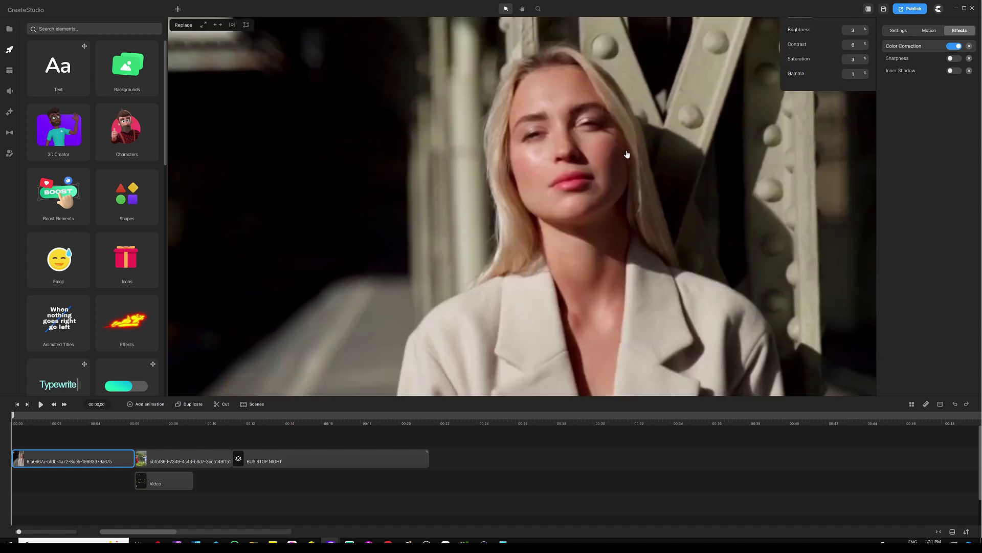
{"action": "left_click", "coordinate": [912, 115]}
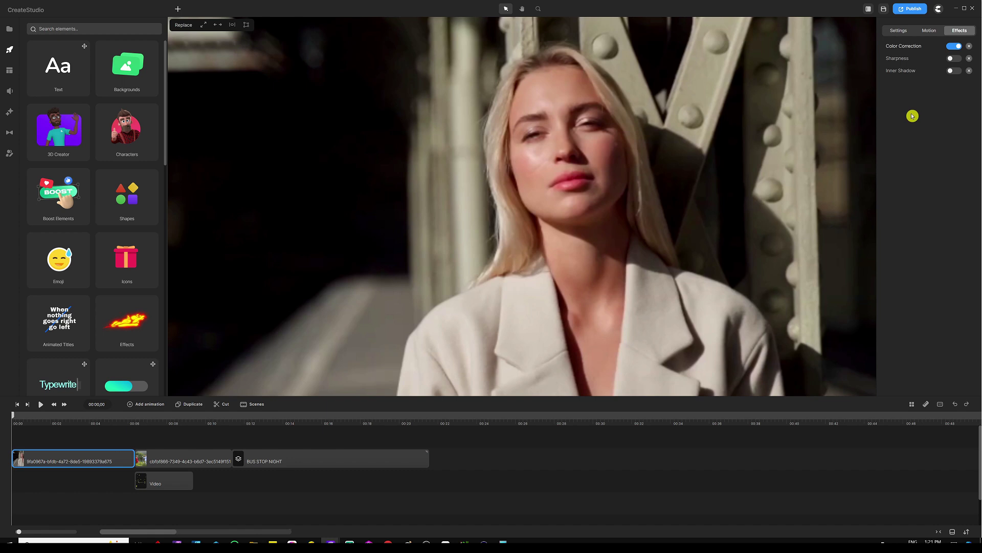
{"action": "left_click", "coordinate": [953, 47]}
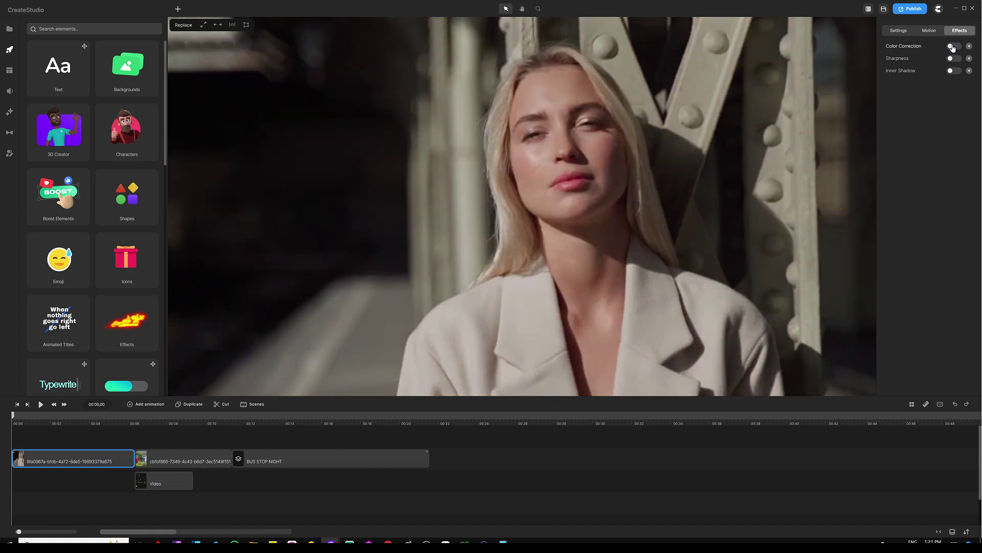
{"action": "left_click", "coordinate": [953, 47]}
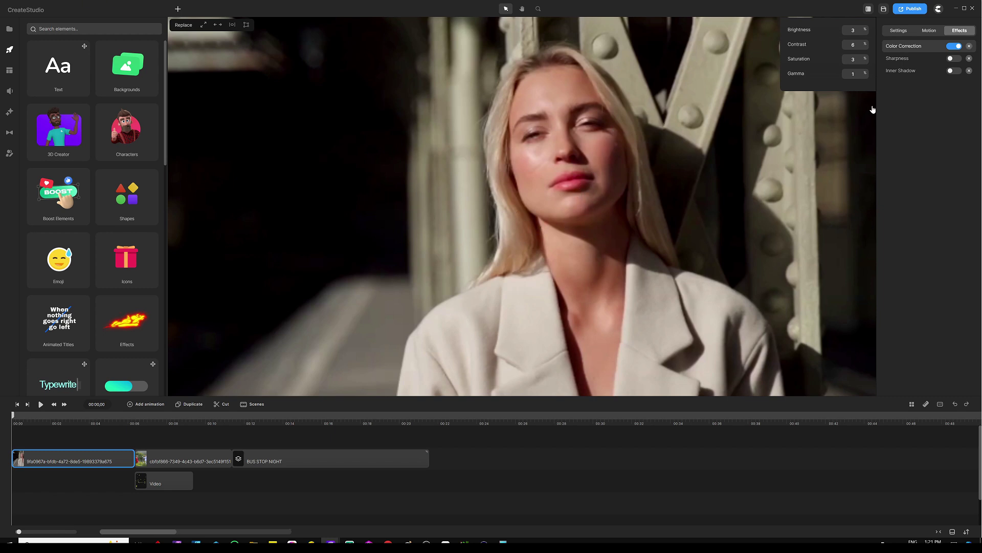
{"action": "left_click", "coordinate": [921, 117]}
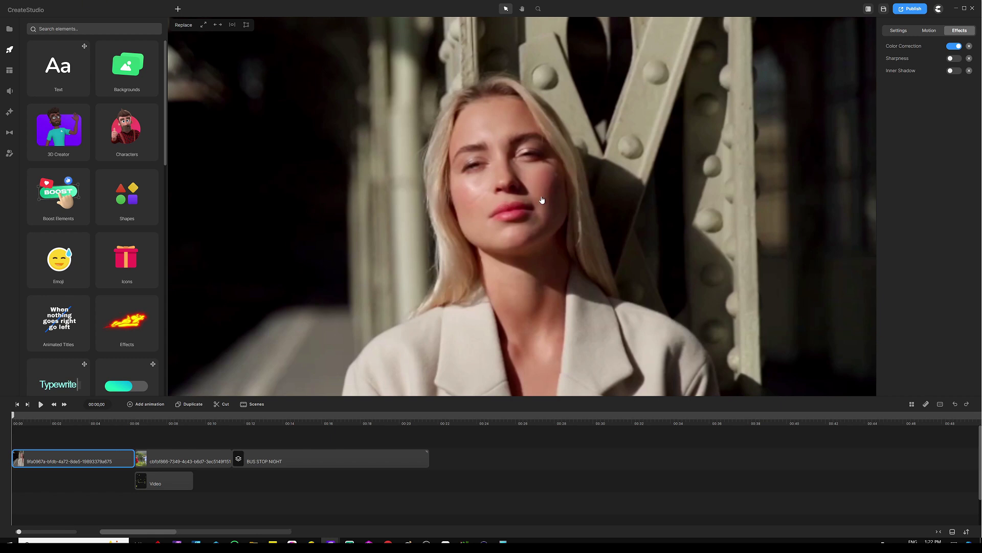
Step: Turn on Sharpness at strength 10 for the station clip
{"action": "left_click", "coordinate": [951, 59]}
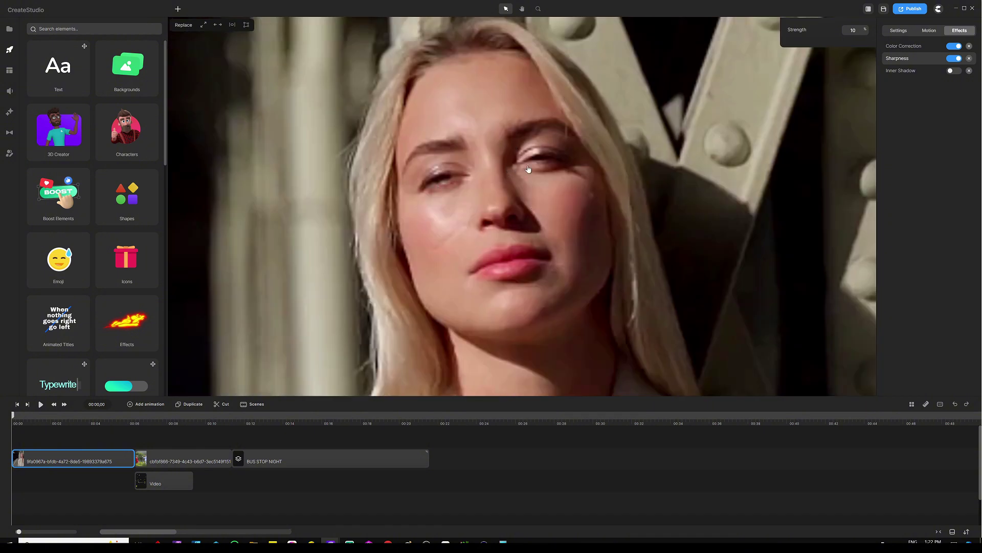
{"action": "left_click", "coordinate": [930, 109]}
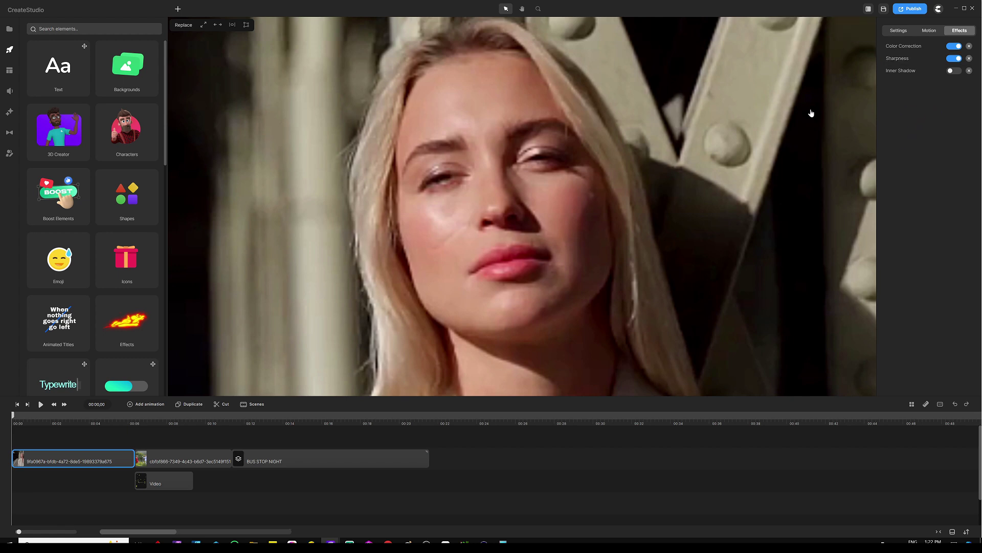
{"action": "left_click", "coordinate": [936, 88]}
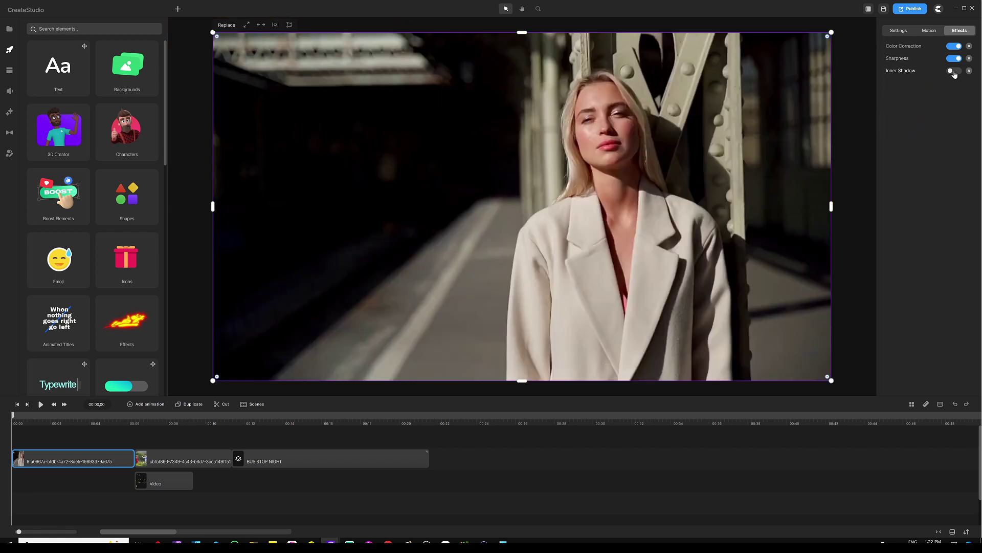
Step: Add an Inner Shadow at angle 216, distance 15 and blur 10 to the station clip
{"action": "left_click", "coordinate": [953, 71]}
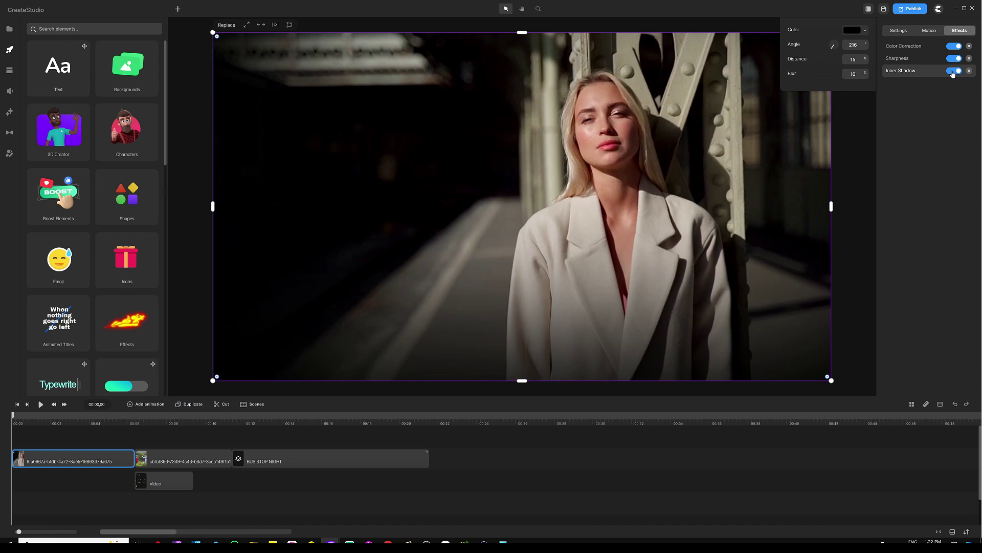
{"action": "left_click", "coordinate": [948, 106]}
{"action": "left_click", "coordinate": [925, 153]}
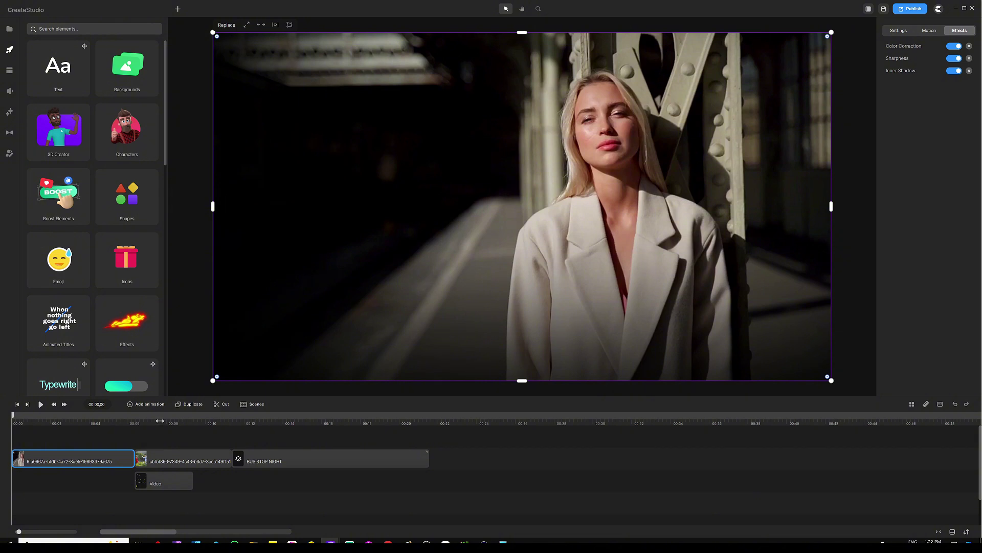
{"action": "left_click", "coordinate": [157, 443]}
Step: Select the kids-in-field clip and switch on Color Correction with contrast 10 and gamma 3
{"action": "left_click", "coordinate": [432, 187]}
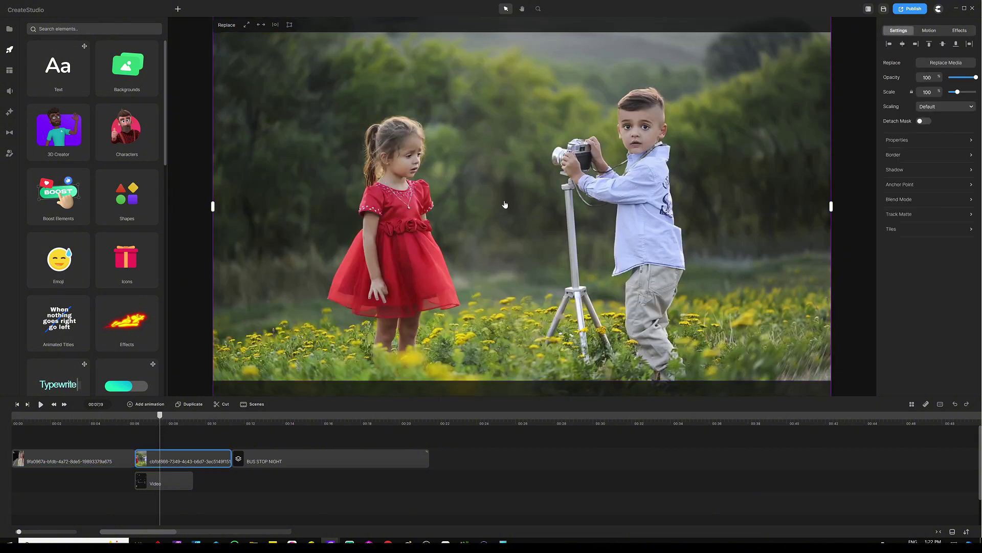
{"action": "left_click", "coordinate": [960, 31]}
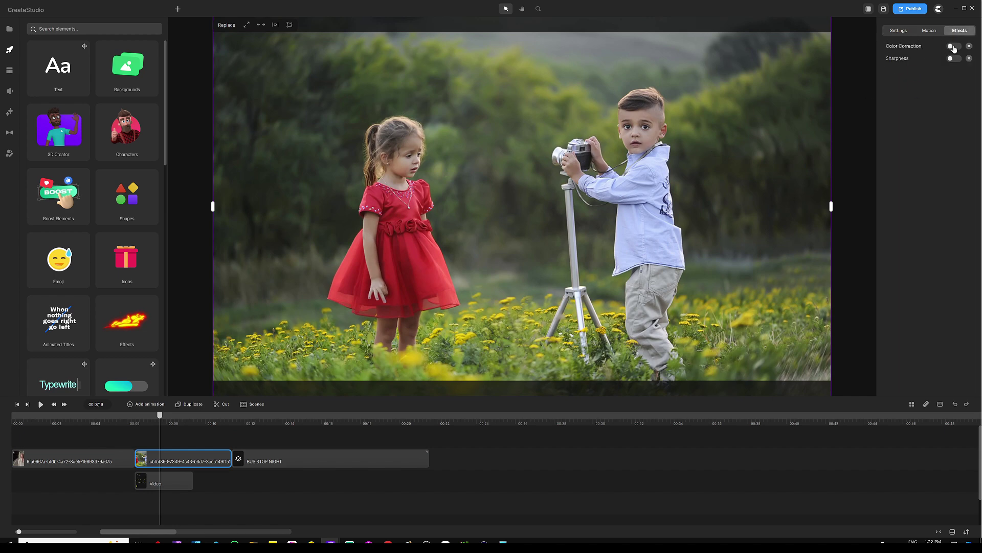
{"action": "left_click", "coordinate": [952, 47]}
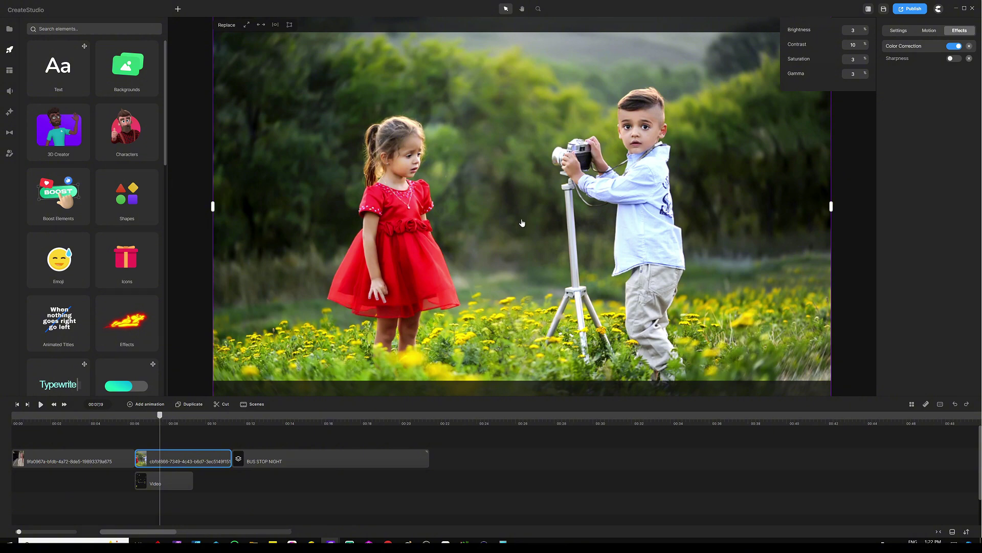
{"action": "left_click", "coordinate": [924, 76]}
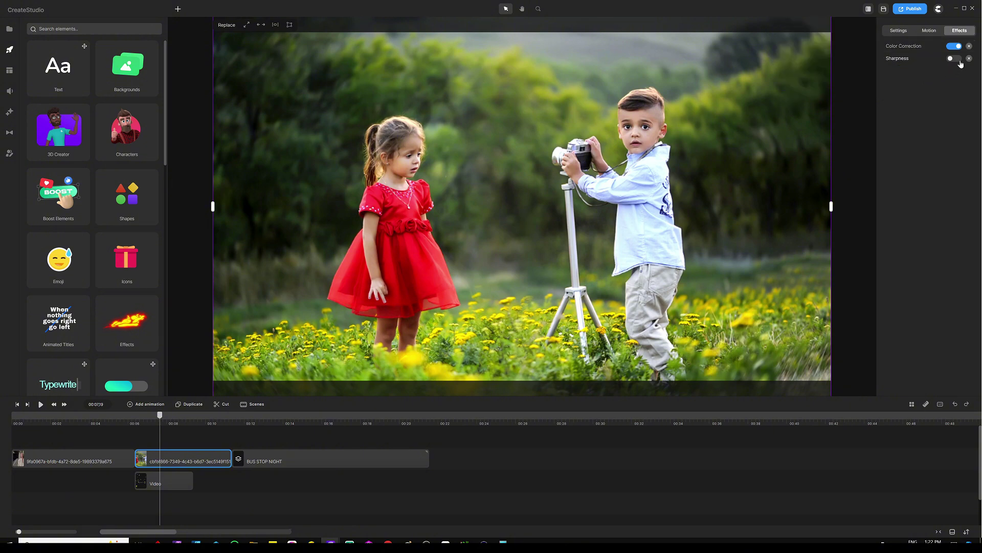
Step: Switch on Sharpness at strength 10 for the kids clip, toggling it off and on to compare
{"action": "left_click", "coordinate": [951, 59]}
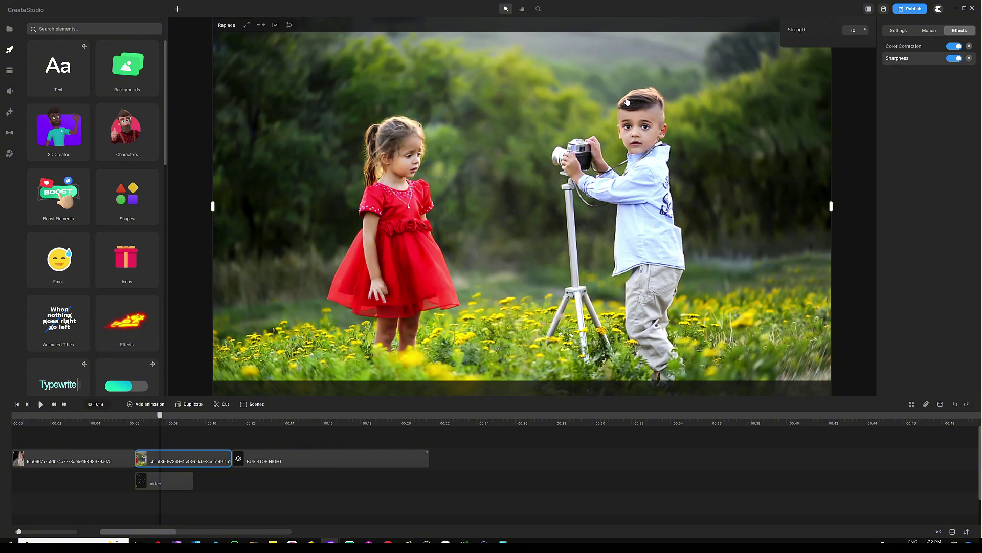
{"action": "scroll", "coordinate": [629, 102], "scroll_direction": "up", "scroll_amount": 2}
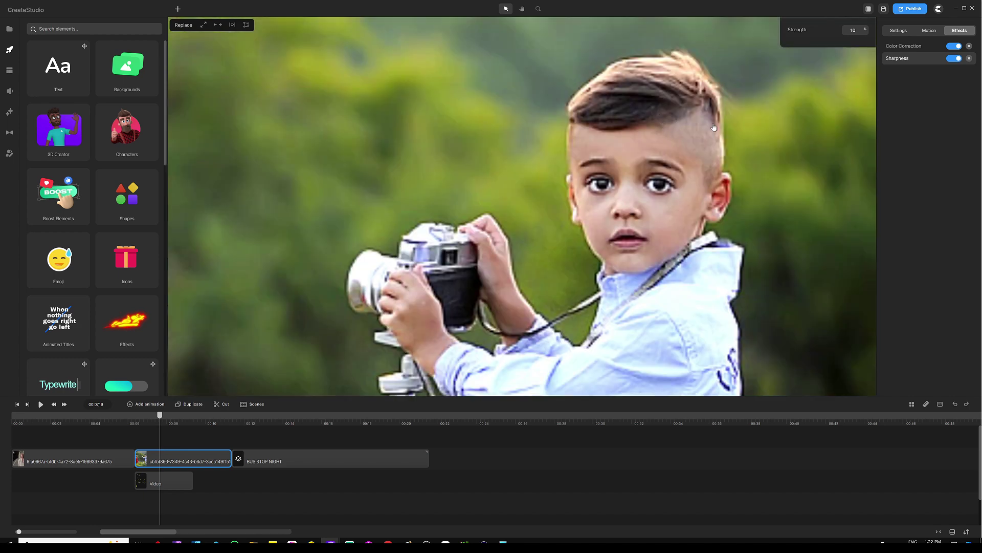
{"action": "left_click", "coordinate": [909, 91]}
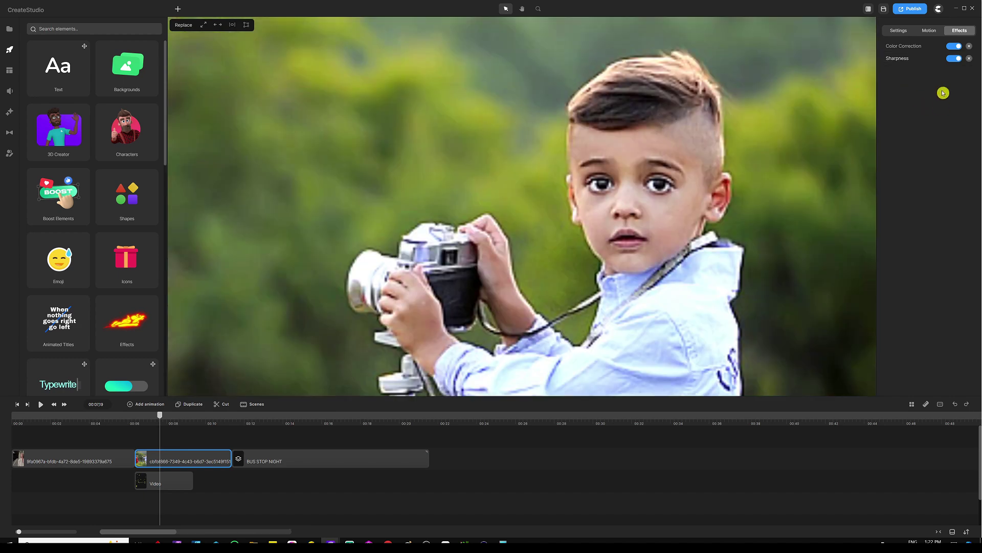
{"action": "left_click", "coordinate": [953, 59]}
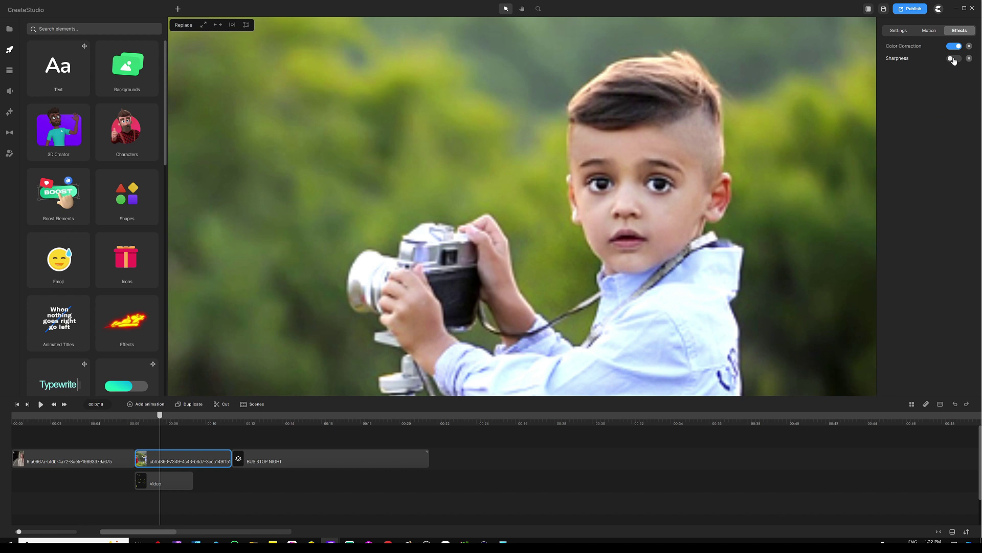
{"action": "left_click", "coordinate": [952, 59]}
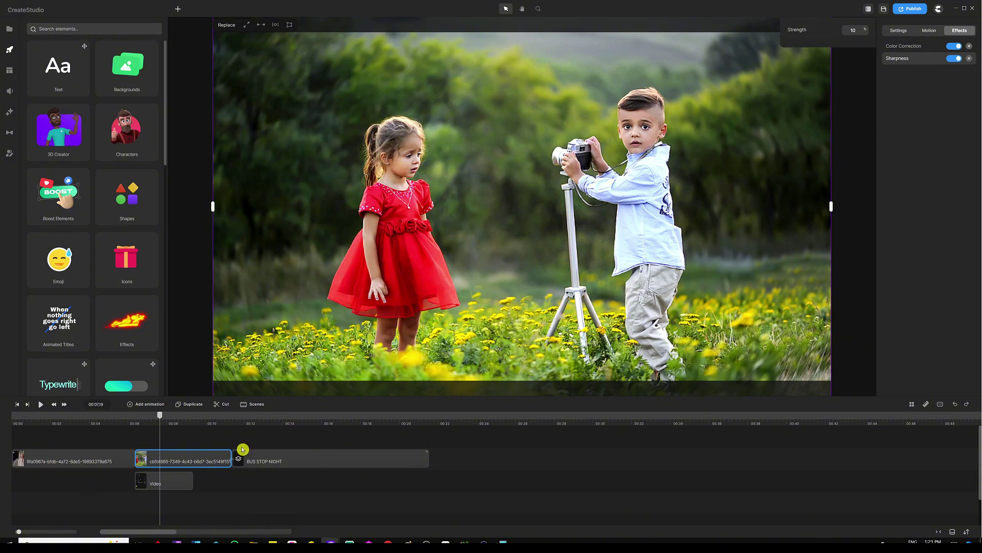
Step: Select the BUS STOP NIGHT group and add Sharpness at strength 10 beside its color correction
{"action": "left_click", "coordinate": [286, 421]}
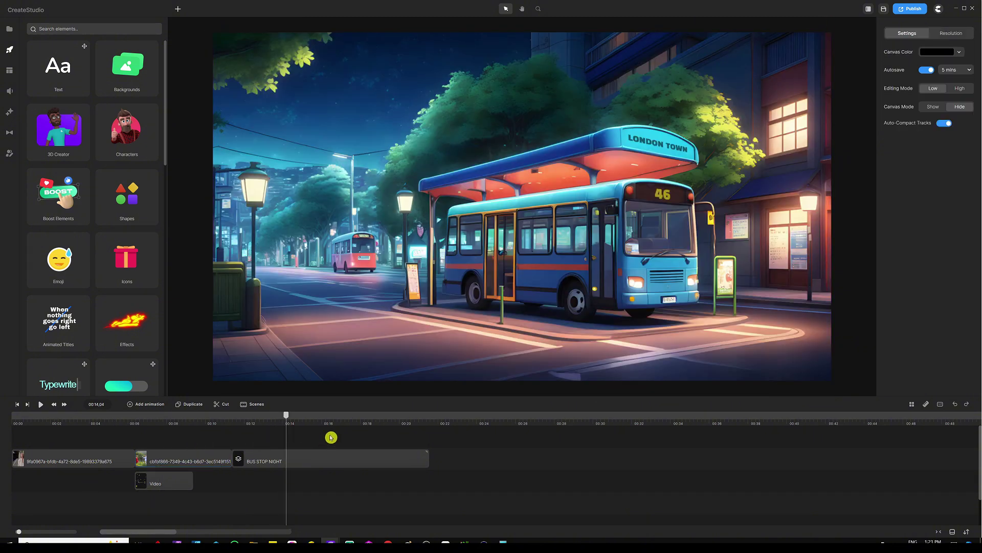
{"action": "left_click", "coordinate": [521, 166]}
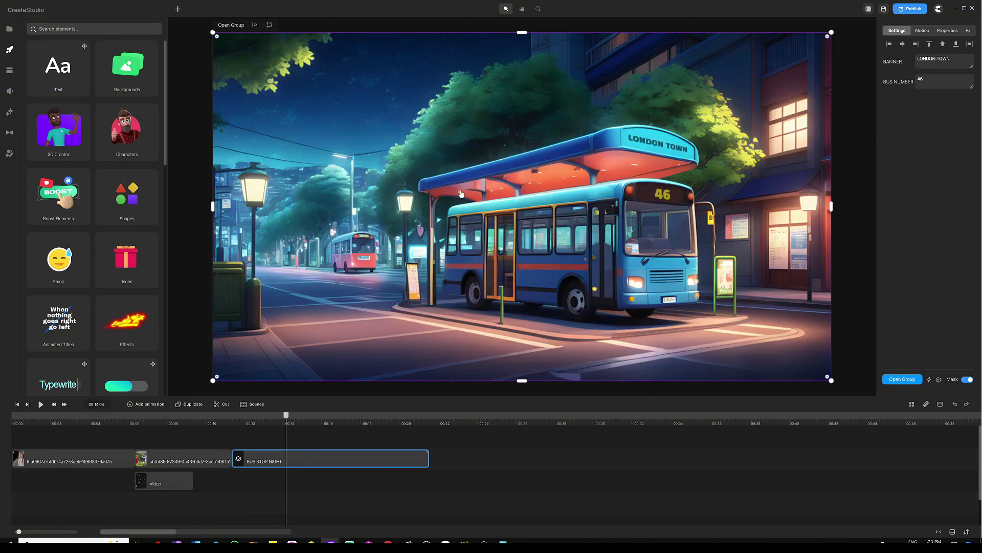
{"action": "left_click", "coordinate": [966, 32]}
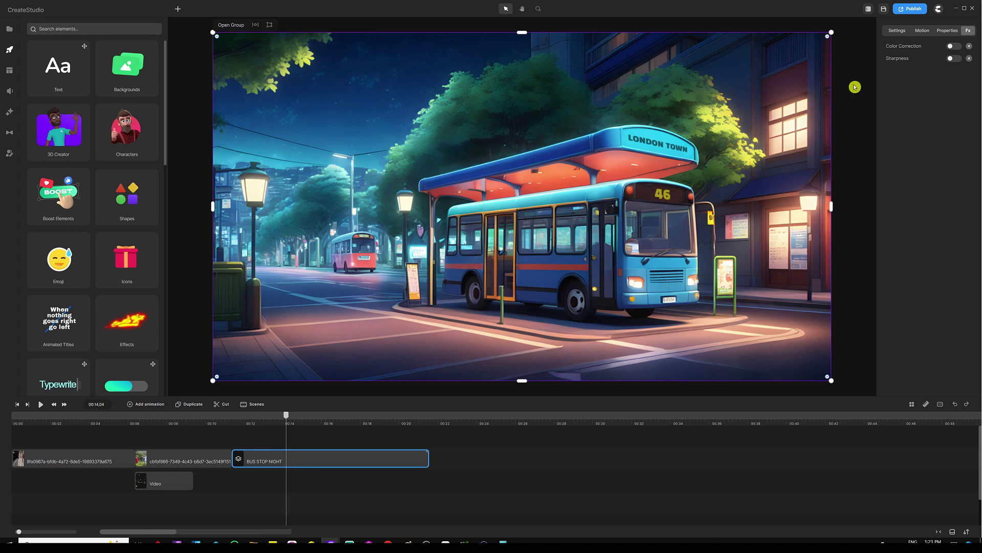
{"action": "left_click", "coordinate": [955, 46]}
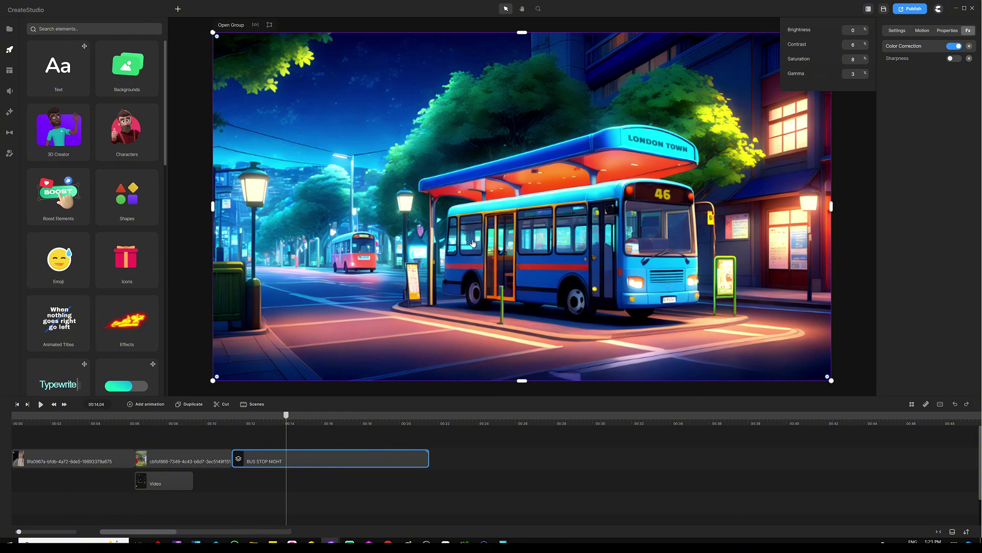
{"action": "left_click", "coordinate": [947, 102]}
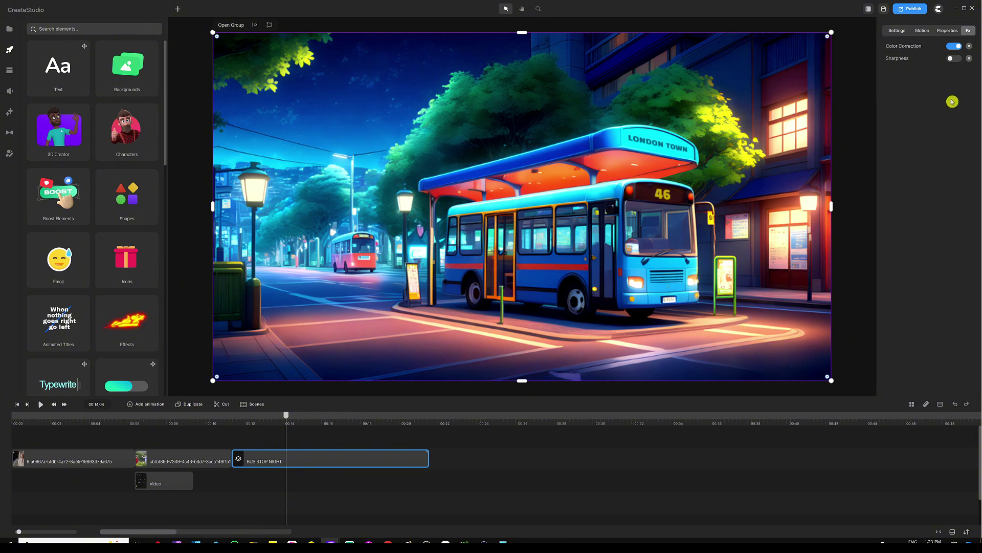
{"action": "left_click", "coordinate": [952, 59]}
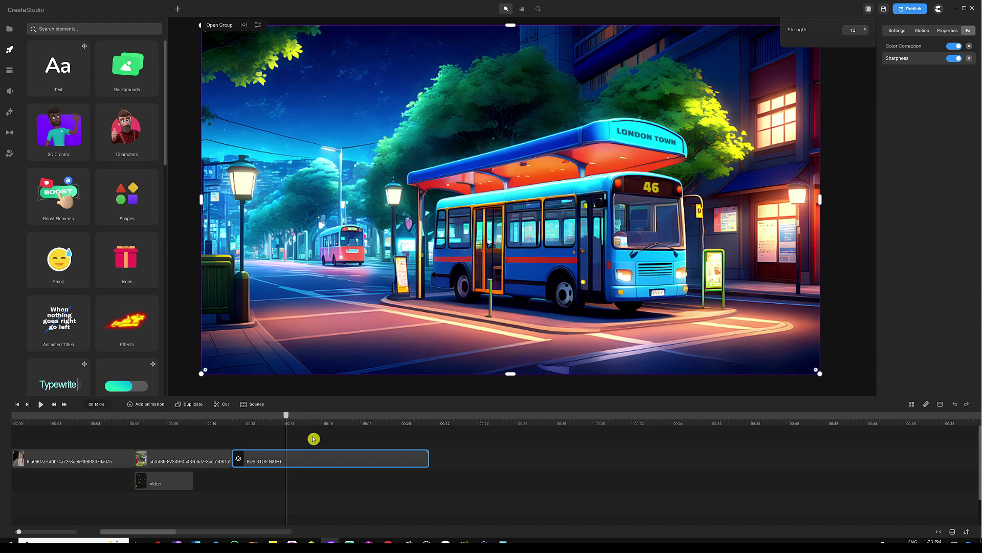
Step: Rewind to 00:00 and remove Color Correction, Sharpness and Inner Shadow from the woman-at-station clip
{"action": "left_click_drag", "start_coordinate": [288, 421], "coordinate": [15, 421]}
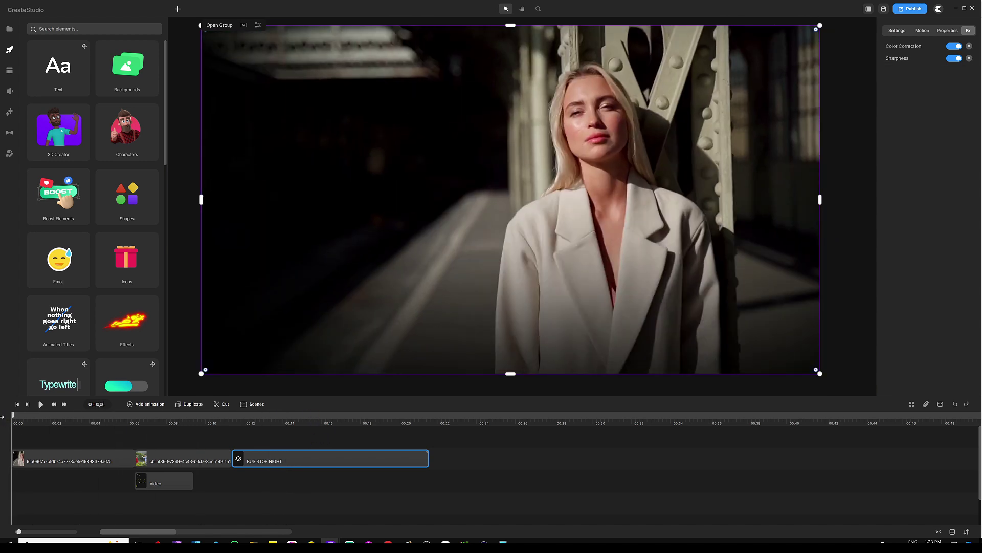
{"action": "left_click", "coordinate": [87, 439]}
{"action": "left_click", "coordinate": [438, 108]}
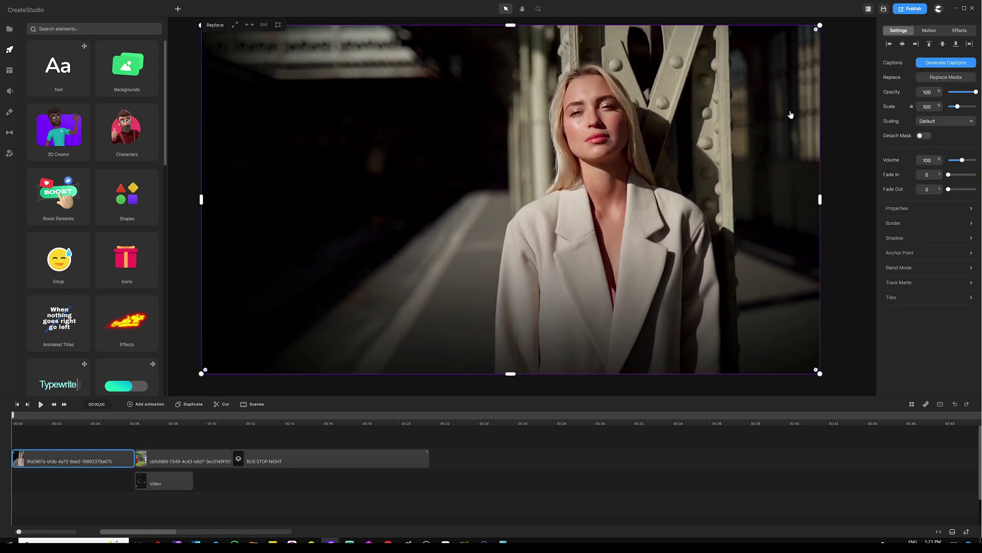
{"action": "left_click", "coordinate": [954, 32]}
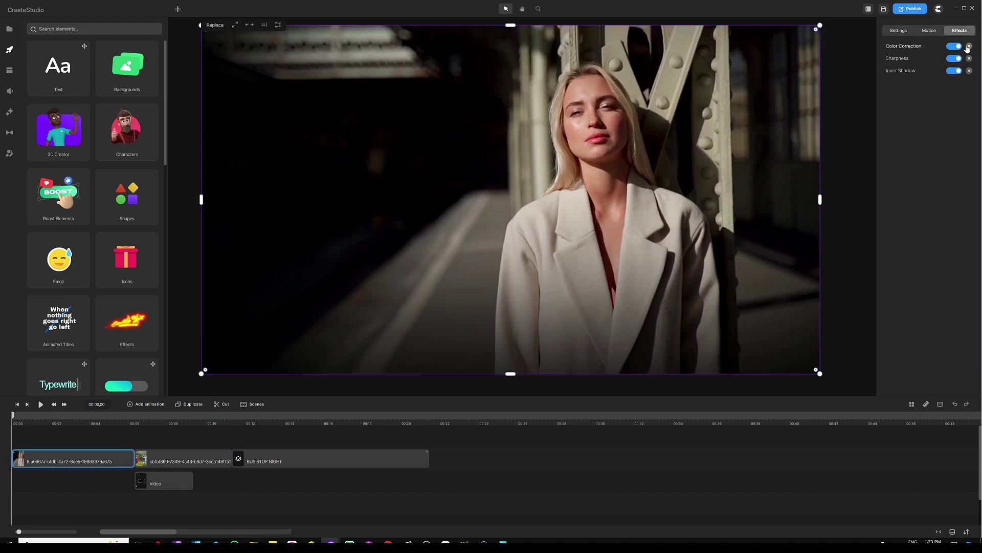
{"action": "left_click", "coordinate": [968, 47]}
{"action": "left_click", "coordinate": [968, 47]}
{"action": "left_click", "coordinate": [967, 48]}
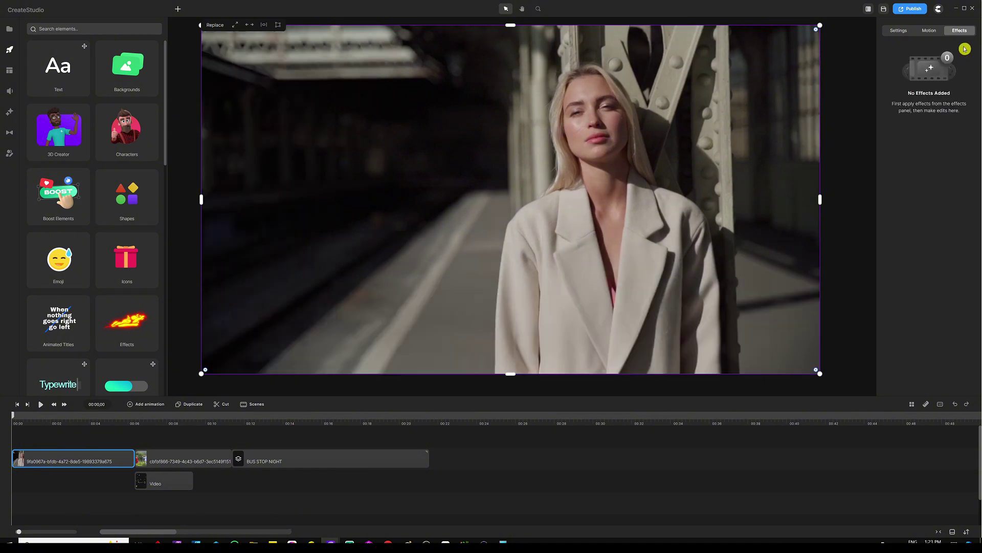
{"action": "left_click", "coordinate": [122, 436]}
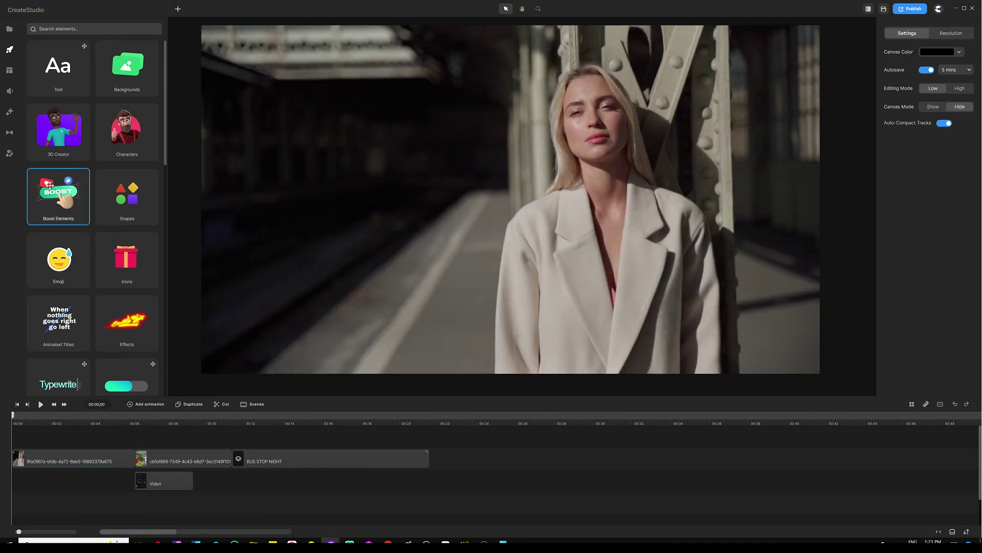
Step: Open the Effects & Components library and scroll through the effects list
{"action": "left_click", "coordinate": [11, 113]}
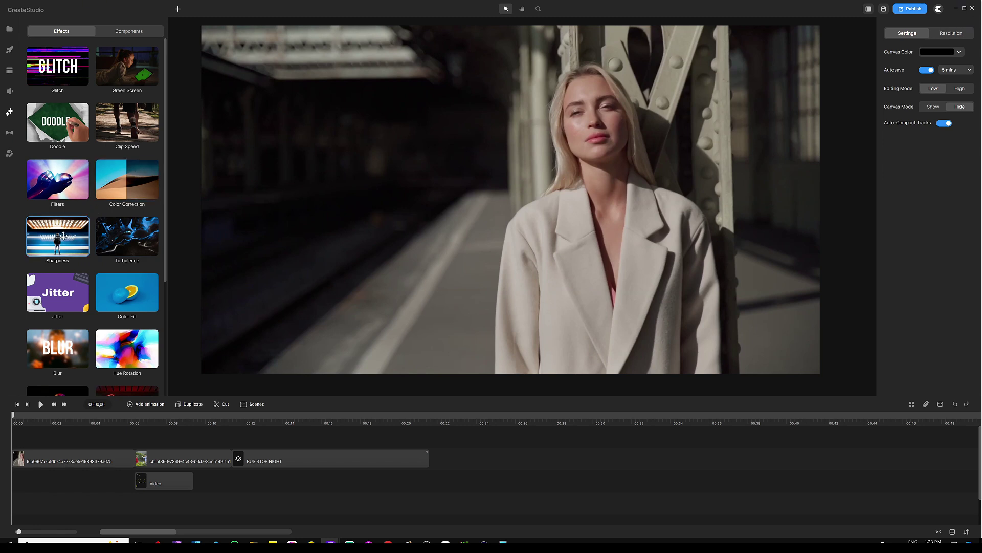
{"action": "scroll", "coordinate": [63, 235], "scroll_direction": "down", "scroll_amount": 3}
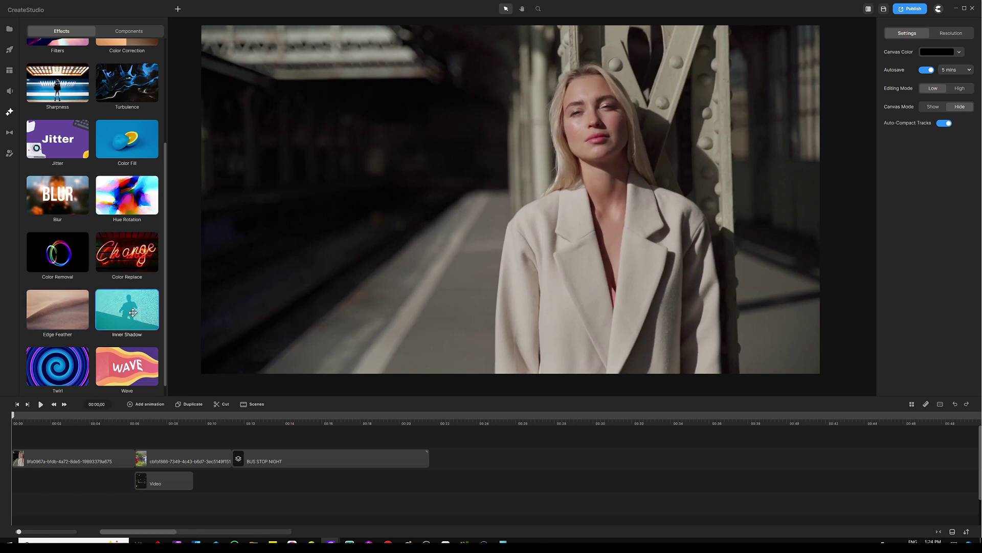
{"action": "scroll", "coordinate": [77, 276], "scroll_direction": "up", "scroll_amount": 3}
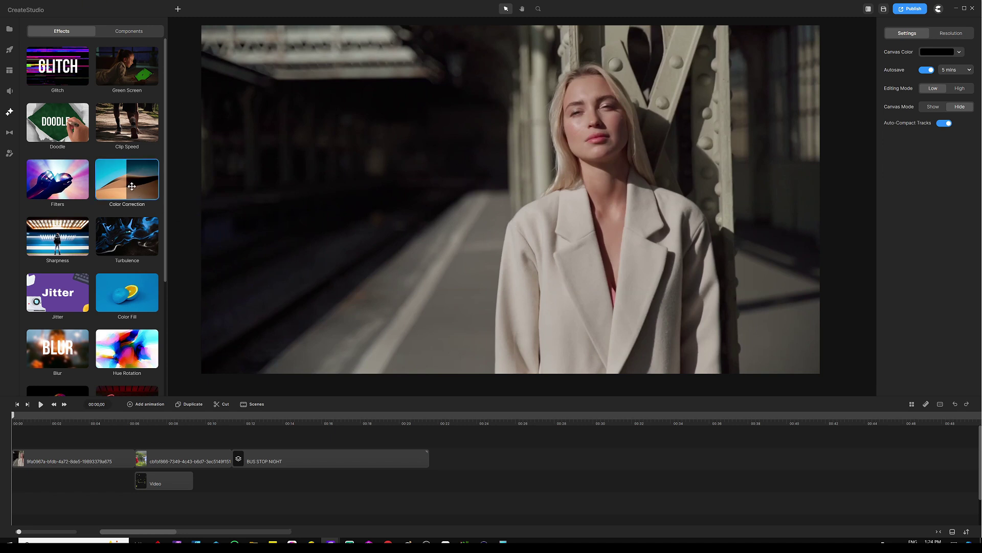
Step: Apply Color Correction to the woman clip at brightness 3, contrast 3, saturation 8, gamma 5, comparing off/on
{"action": "left_click_drag", "start_coordinate": [137, 188], "coordinate": [527, 147]}
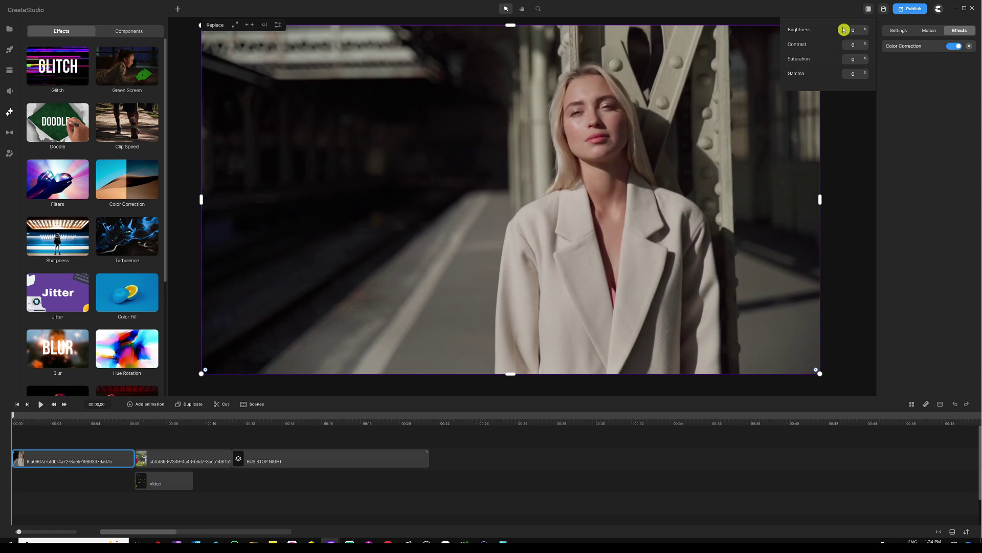
{"action": "left_click", "coordinate": [834, 38]}
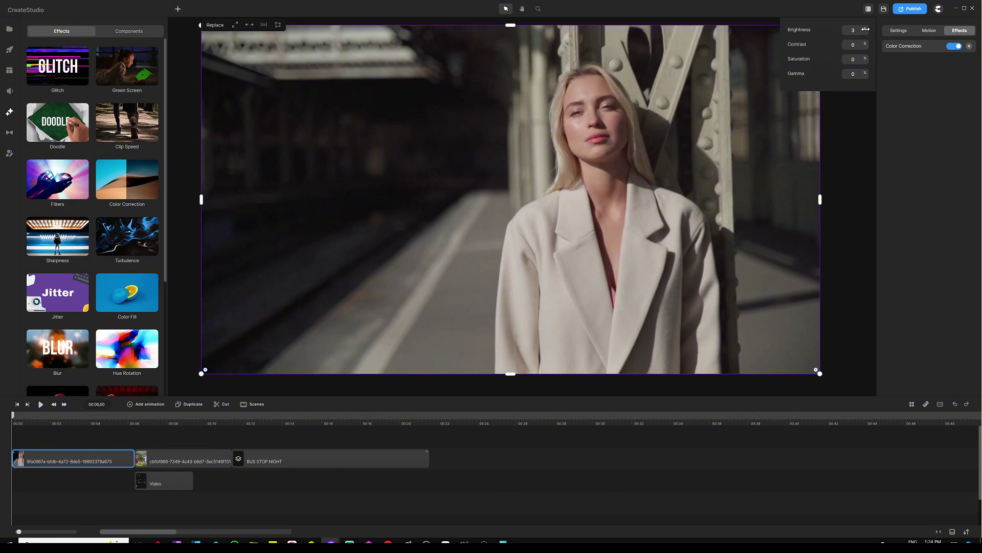
{"action": "left_click", "coordinate": [843, 33]}
{"action": "left_click_drag", "start_coordinate": [865, 43], "coordinate": [865, 43]}
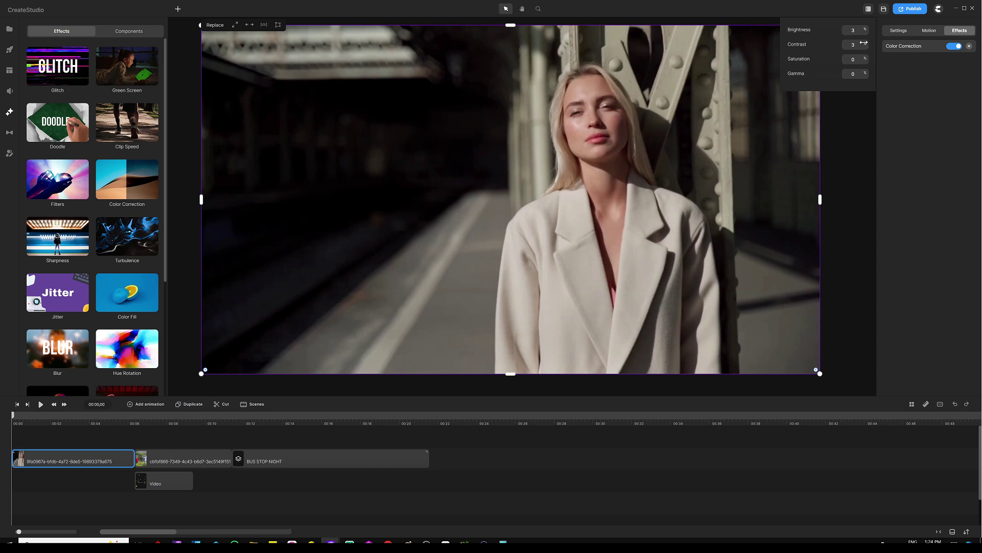
{"action": "left_click", "coordinate": [807, 66]}
{"action": "left_click", "coordinate": [823, 61]}
{"action": "left_click_drag", "start_coordinate": [866, 73], "coordinate": [866, 73]}
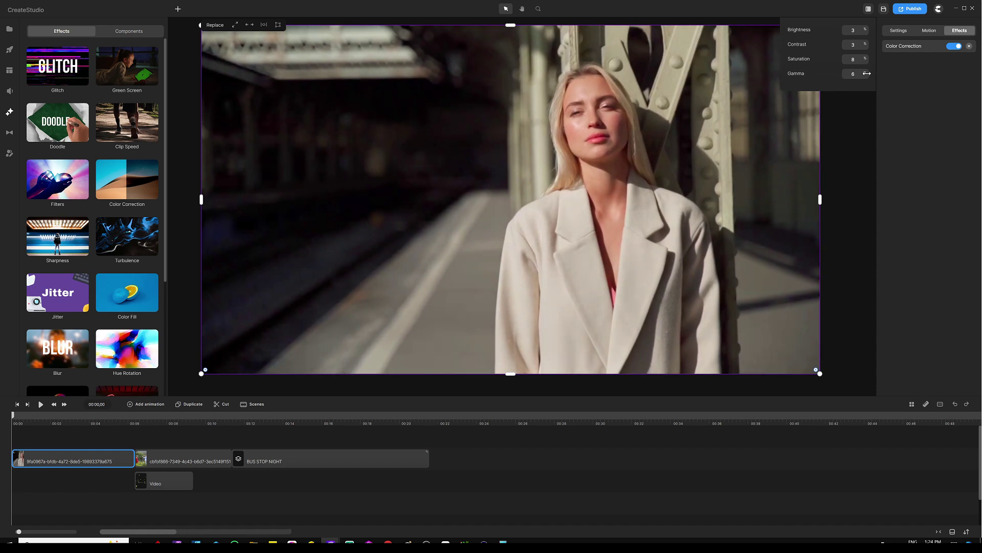
{"action": "left_click", "coordinate": [920, 134]}
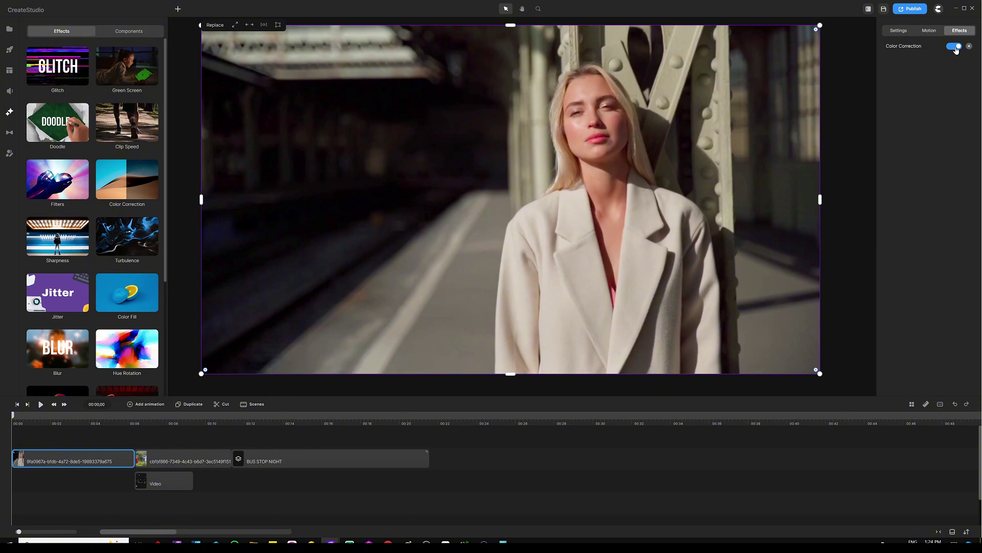
{"action": "left_click", "coordinate": [954, 47]}
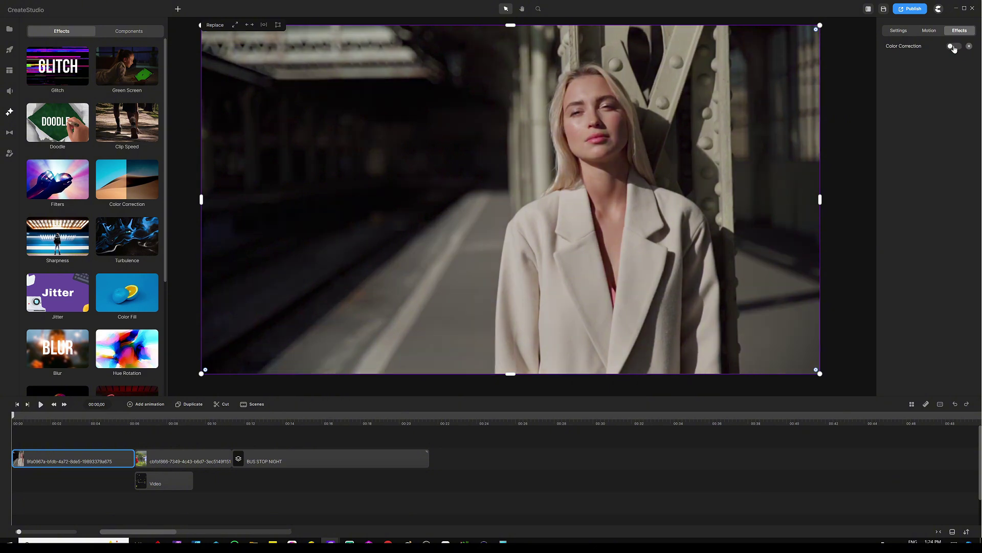
{"action": "left_click", "coordinate": [955, 46]}
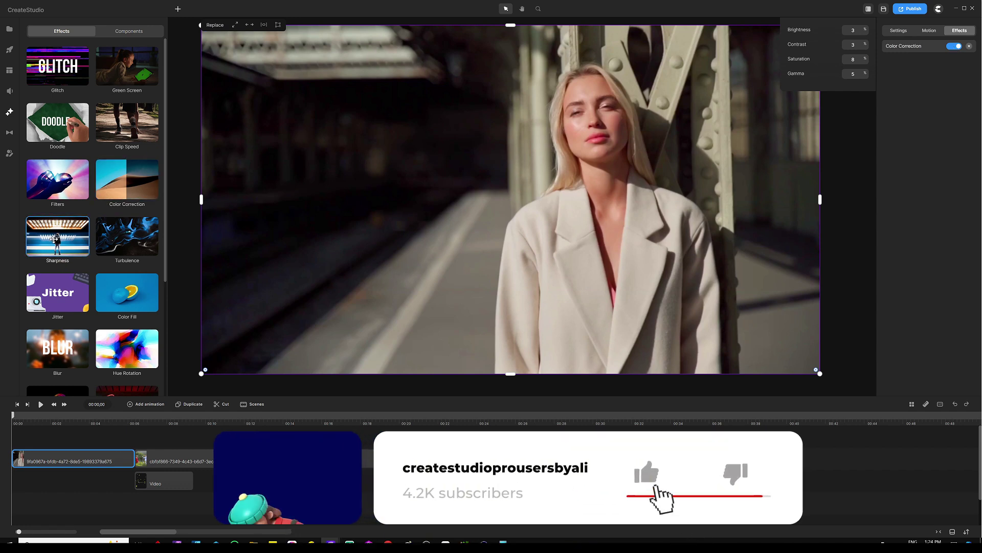
Step: Add Sharpness at strength 10 to the woman clip, compare it on and off, and leave it off
{"action": "left_click_drag", "start_coordinate": [64, 266], "coordinate": [768, 60]}
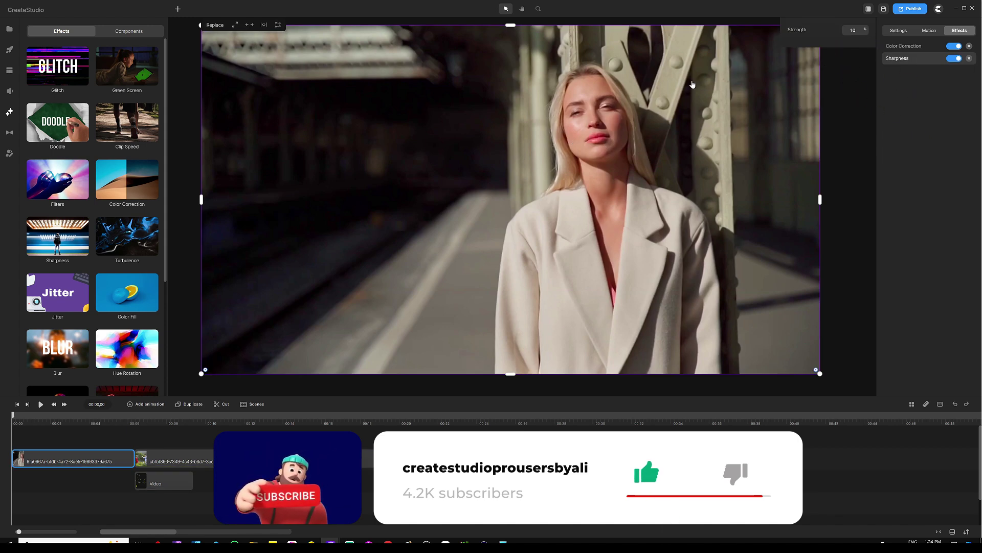
{"action": "scroll", "coordinate": [637, 70], "scroll_direction": "up", "scroll_amount": 3}
{"action": "left_click", "coordinate": [964, 97]}
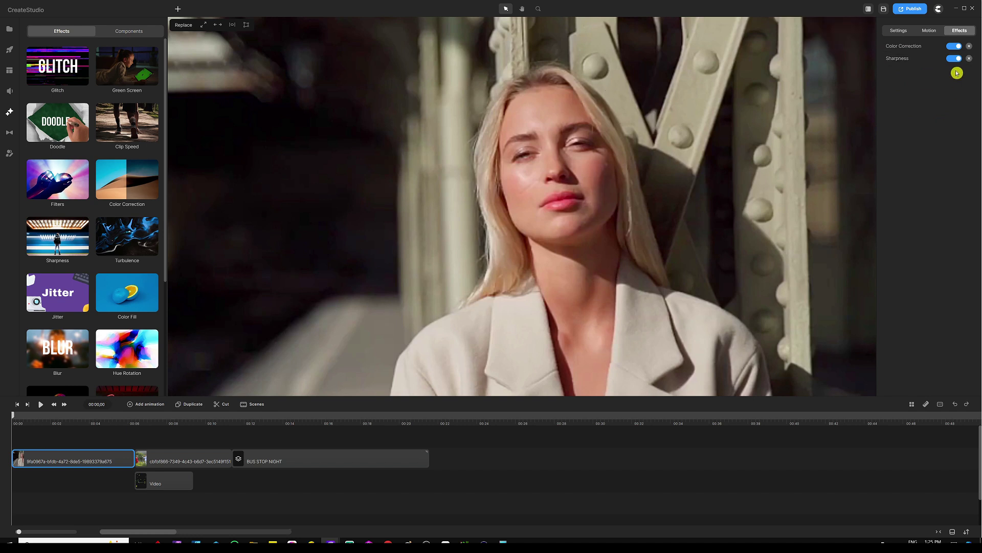
{"action": "left_click", "coordinate": [954, 59]}
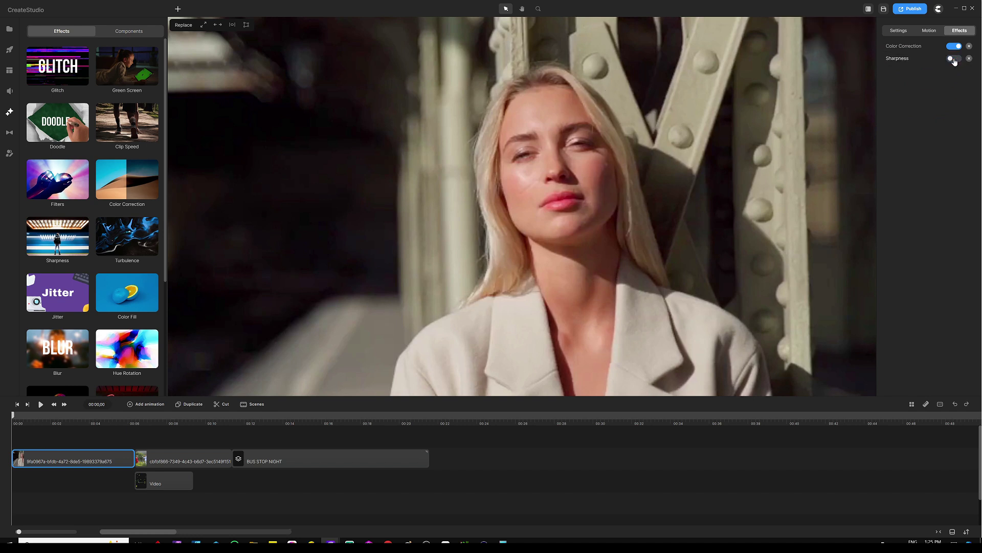
{"action": "left_click", "coordinate": [954, 59]}
{"action": "left_click", "coordinate": [953, 58]}
{"action": "left_click", "coordinate": [954, 58]}
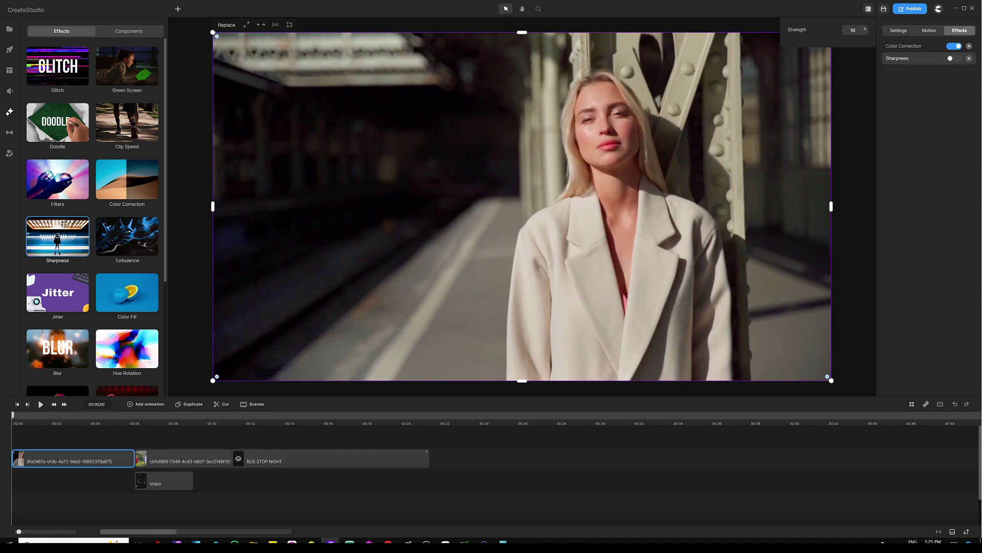
{"action": "scroll", "coordinate": [64, 229], "scroll_direction": "down", "scroll_amount": 3}
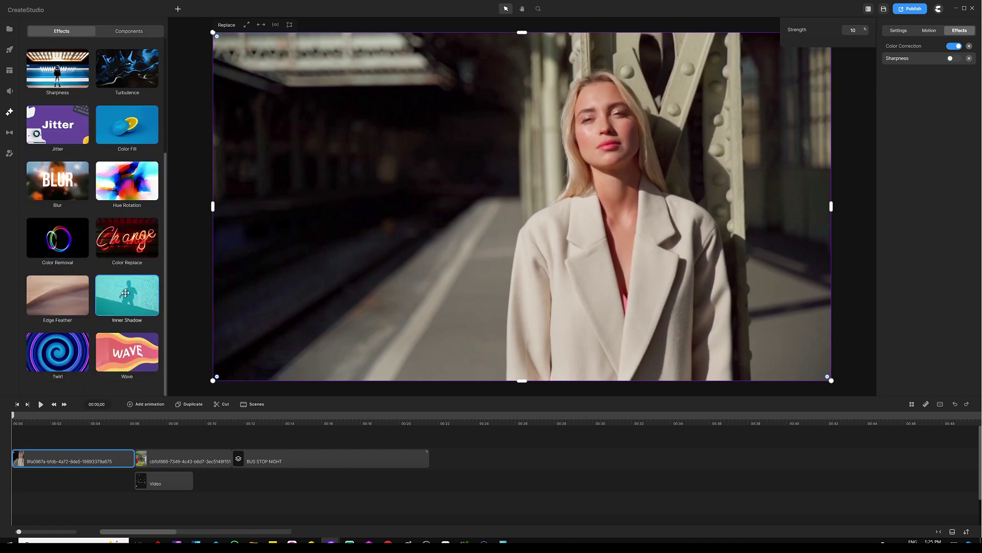
Step: Add a black Inner Shadow to the woman clip with angle 194, distance 21 and blur 16
{"action": "left_click_drag", "start_coordinate": [124, 305], "coordinate": [494, 167]}
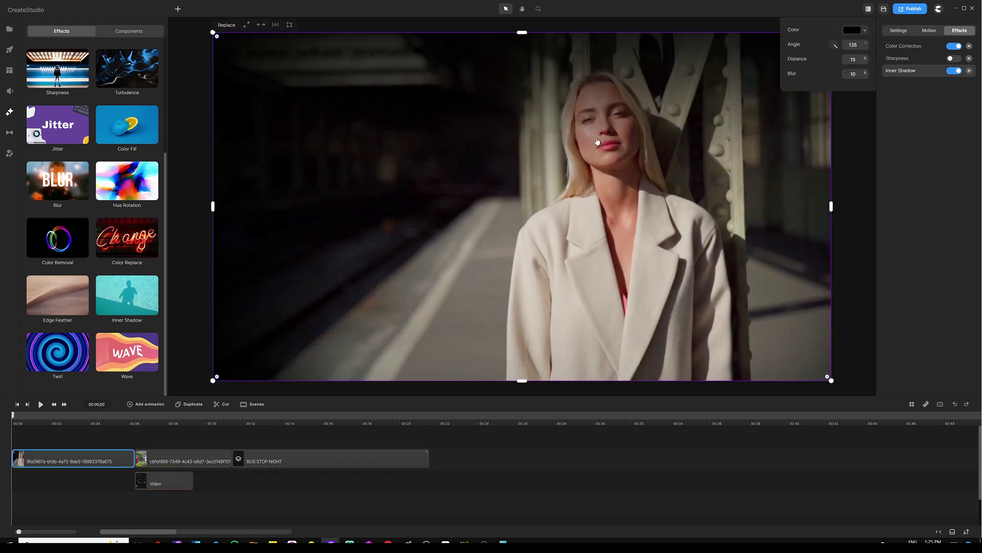
{"action": "left_click_drag", "start_coordinate": [838, 50], "coordinate": [832, 51]}
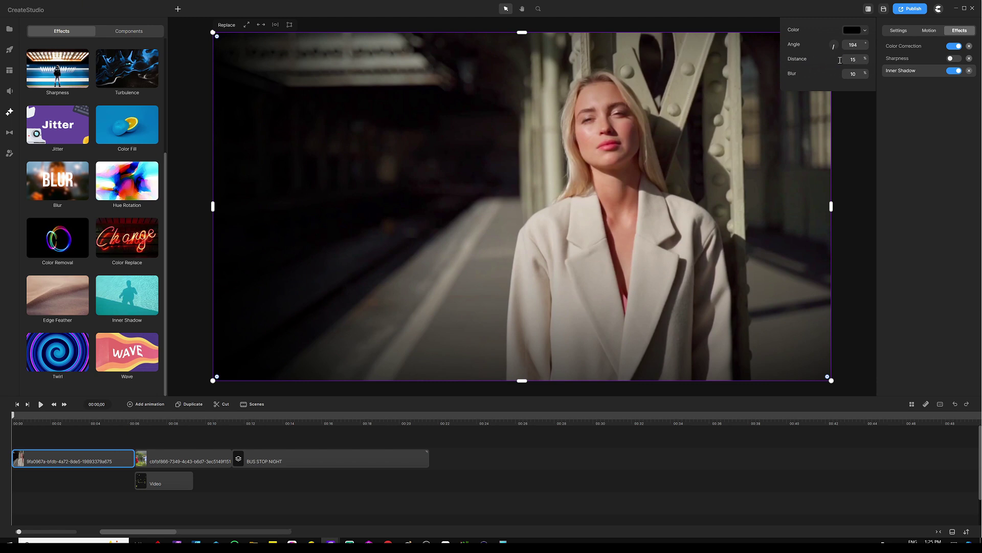
{"action": "mouse_move", "coordinate": [867, 57]}
{"action": "left_mouse_down"}
{"action": "mouse_move", "coordinate": [843, 79]}
{"action": "mouse_move", "coordinate": [868, 72]}
{"action": "left_mouse_up"}
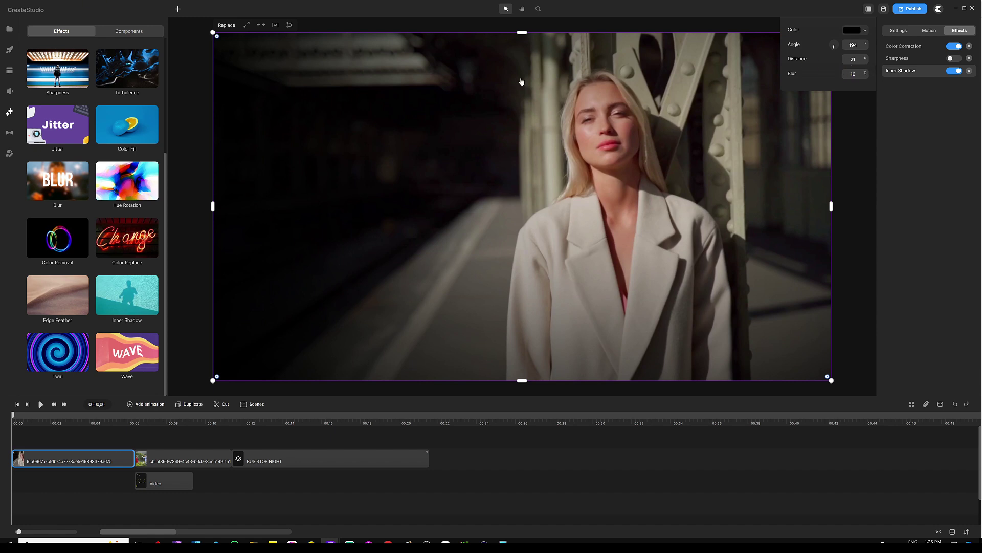
Step: Select the kids-in-field clip, review its Sharpness, and add Color Correction at Brightness 3
{"action": "left_click", "coordinate": [185, 432]}
{"action": "left_click", "coordinate": [162, 422]}
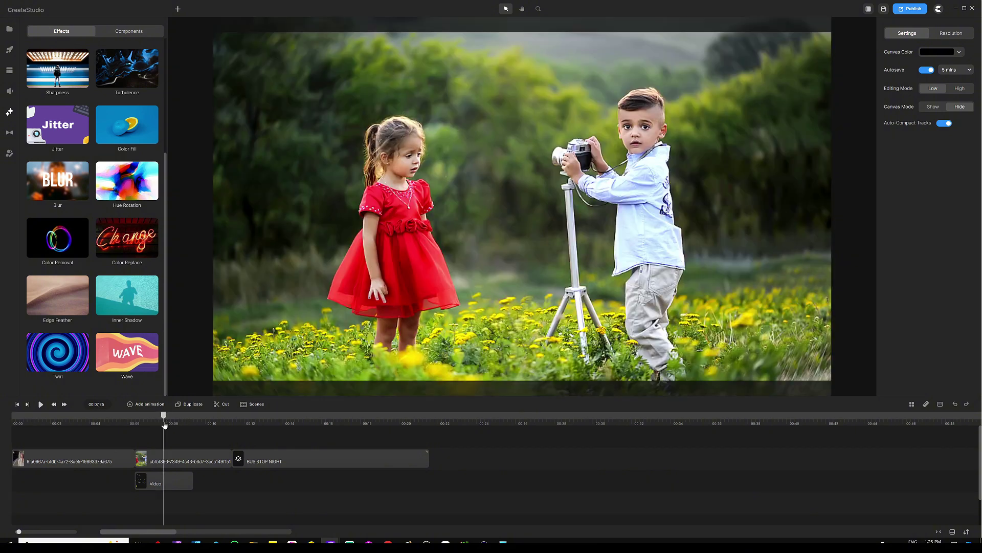
{"action": "left_click", "coordinate": [534, 158]}
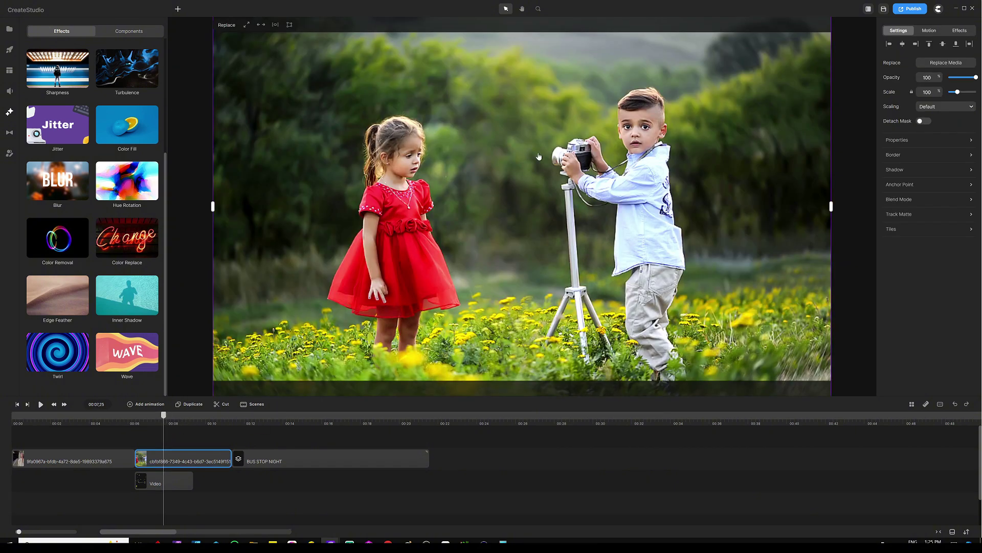
{"action": "left_click", "coordinate": [960, 30]}
{"action": "left_click", "coordinate": [967, 46]}
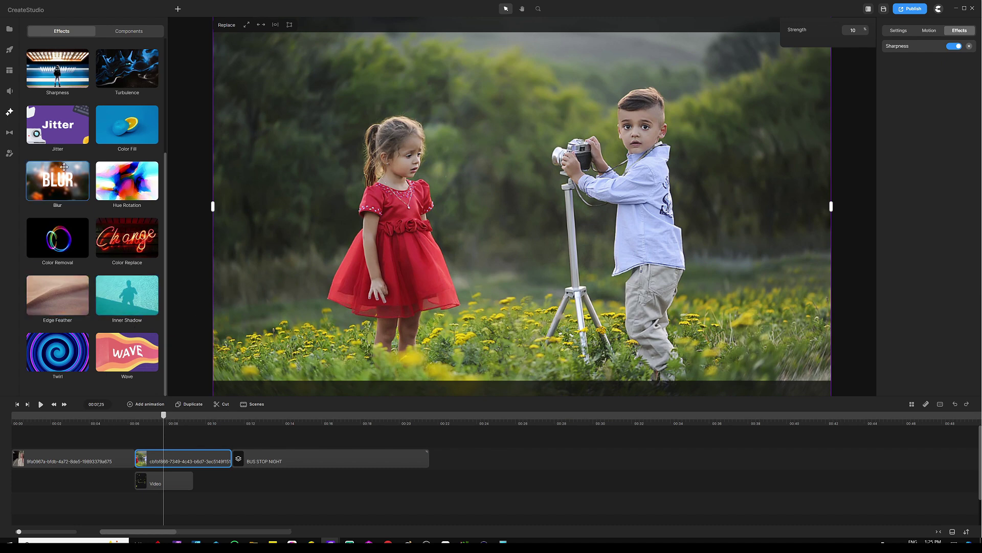
{"action": "scroll", "coordinate": [77, 255], "scroll_direction": "up", "scroll_amount": 3}
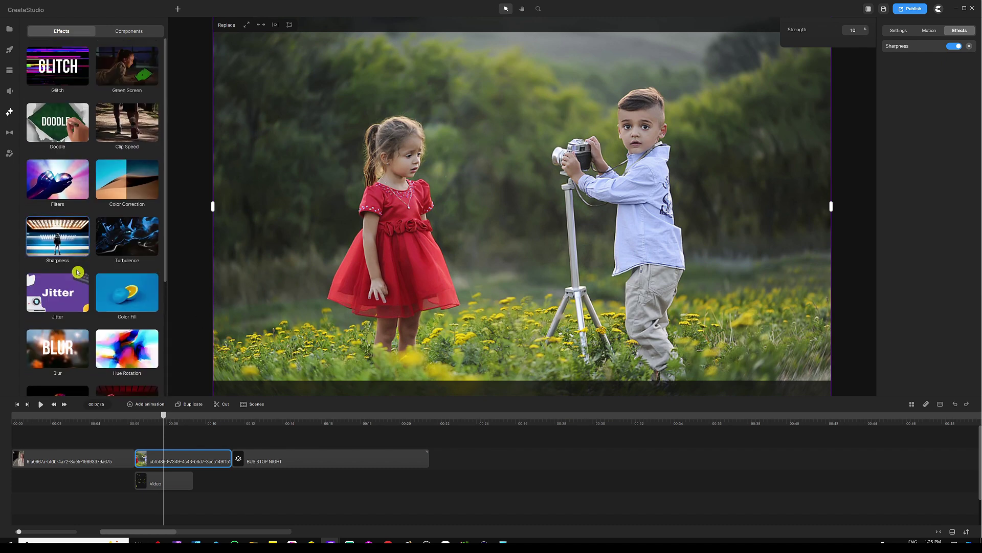
{"action": "left_click_drag", "start_coordinate": [127, 179], "coordinate": [543, 198]}
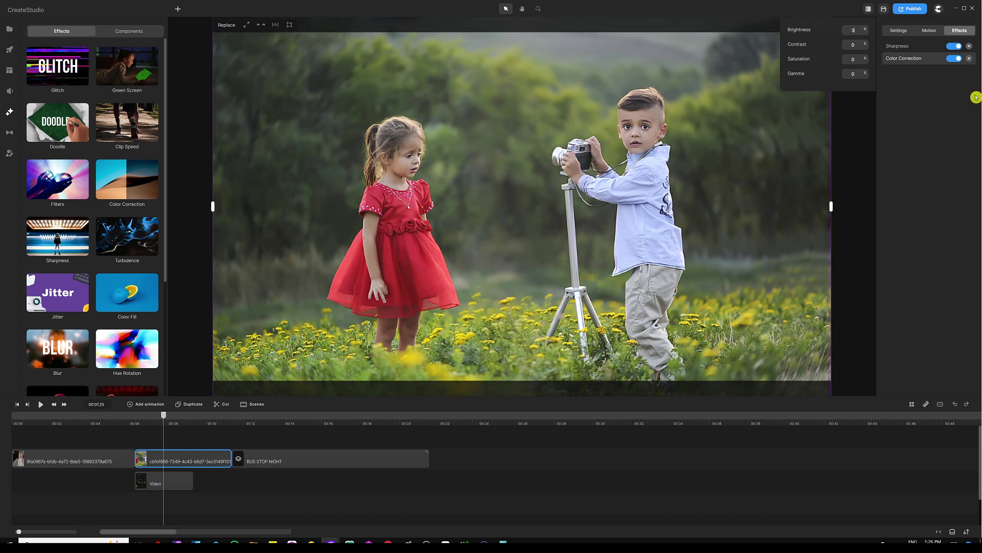
Step: Set the kids clip's Color Correction to Contrast 5, Saturation 3 and Gamma 2
{"action": "left_click", "coordinate": [948, 98]}
{"action": "left_click", "coordinate": [896, 46]}
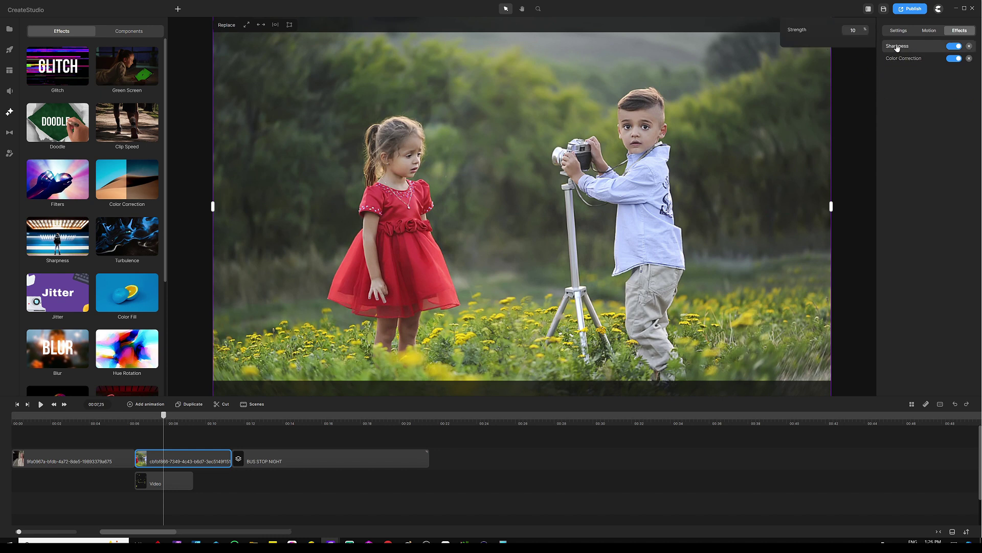
{"action": "left_click", "coordinate": [897, 60]}
{"action": "mouse_move", "coordinate": [868, 45]}
{"action": "left_mouse_down"}
{"action": "mouse_move", "coordinate": [800, 48]}
{"action": "mouse_move", "coordinate": [869, 46]}
{"action": "mouse_move", "coordinate": [814, 70]}
{"action": "mouse_move", "coordinate": [855, 58]}
{"action": "left_mouse_up"}
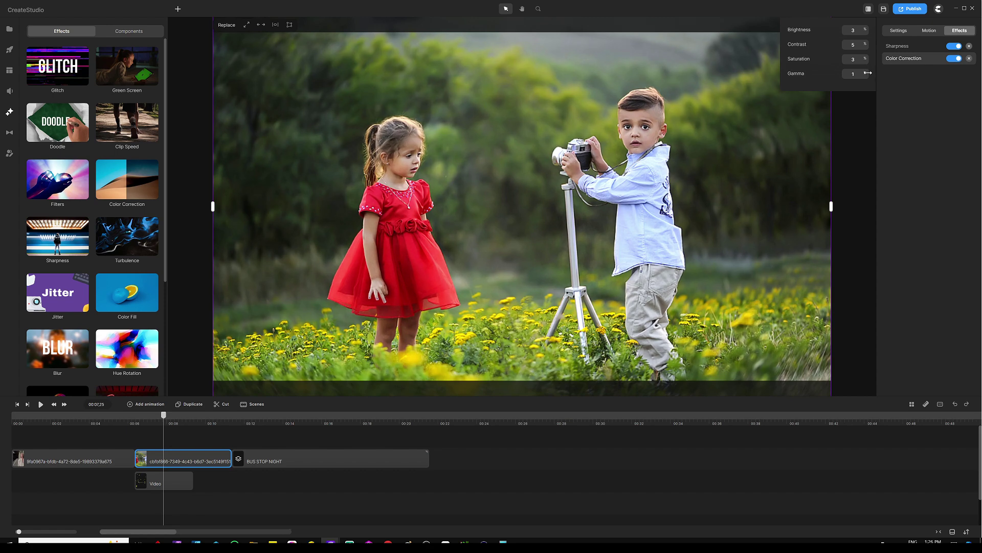
{"action": "left_click_drag", "start_coordinate": [868, 72], "coordinate": [854, 72]}
{"action": "left_click", "coordinate": [847, 72]}
{"action": "type", "text": "2"}
{"action": "left_click", "coordinate": [956, 121]}
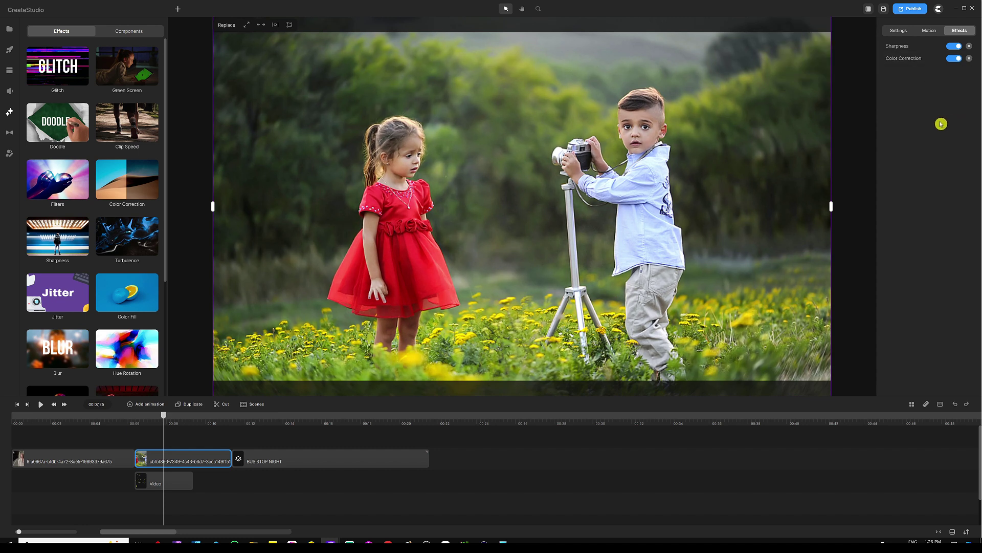
Step: Compare the kids clip with Color Correction off and on, then move to the night bus stop scene
{"action": "left_click", "coordinate": [955, 59]}
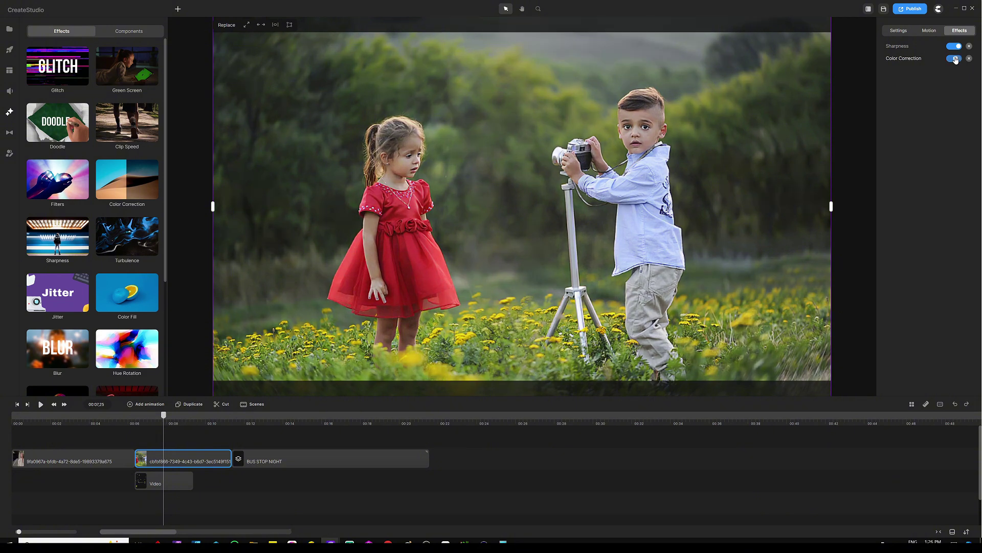
{"action": "left_click", "coordinate": [955, 58]}
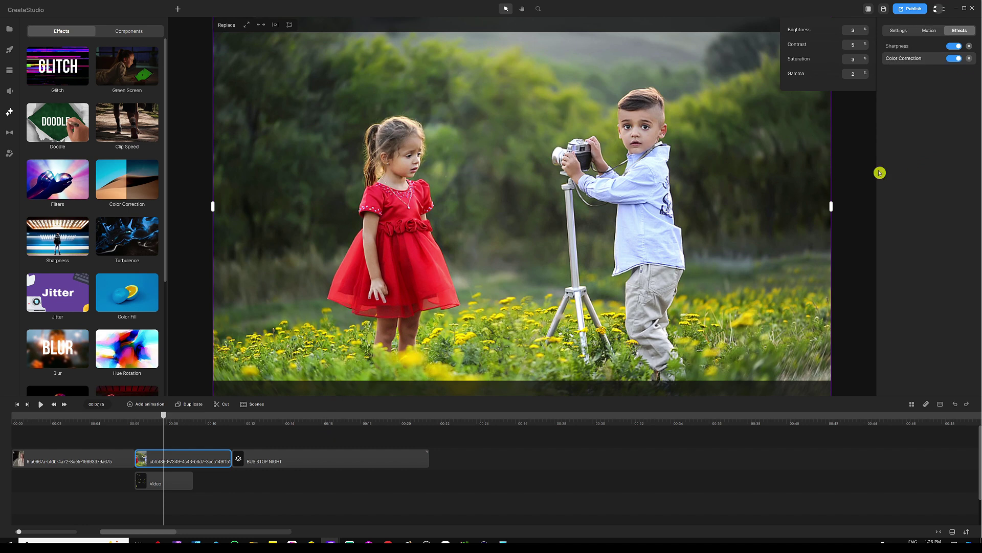
{"action": "left_click", "coordinate": [925, 159]}
{"action": "left_click", "coordinate": [905, 46]}
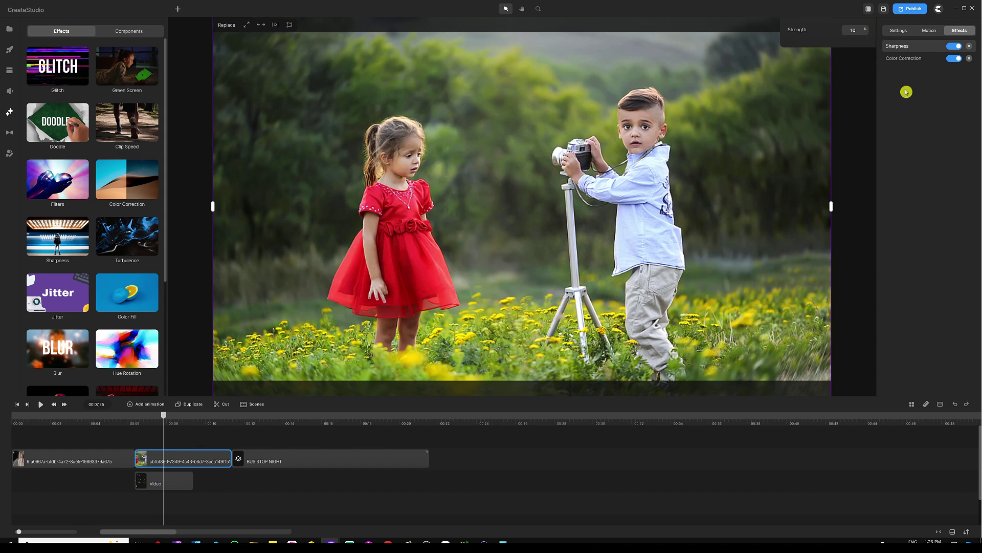
{"action": "left_click", "coordinate": [919, 109]}
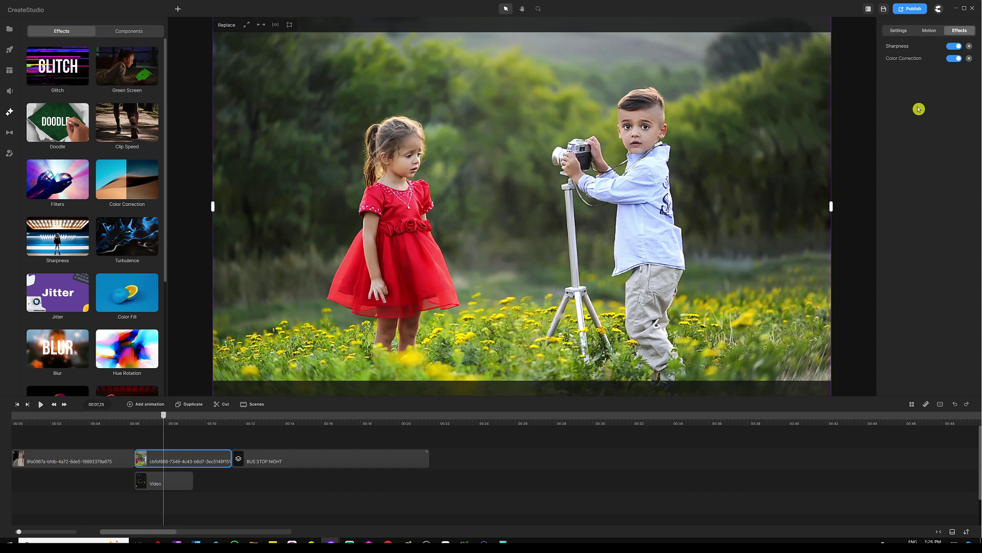
{"action": "left_click", "coordinate": [304, 423]}
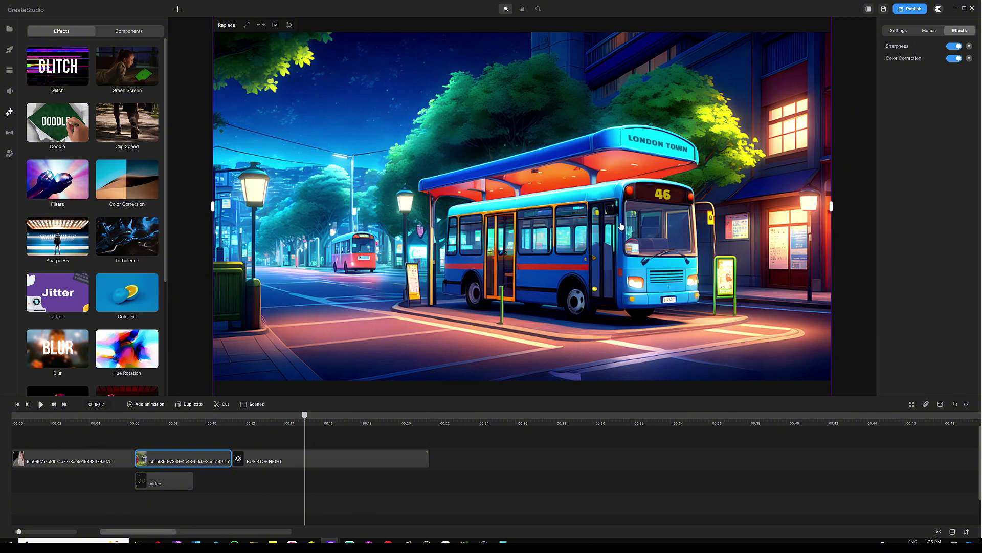
Step: Remove the BUS STOP NIGHT clip's old effects and apply a fresh Color Correction at Brightness 3
{"action": "left_click", "coordinate": [970, 46]}
{"action": "left_click", "coordinate": [972, 46]}
{"action": "left_click", "coordinate": [344, 460]}
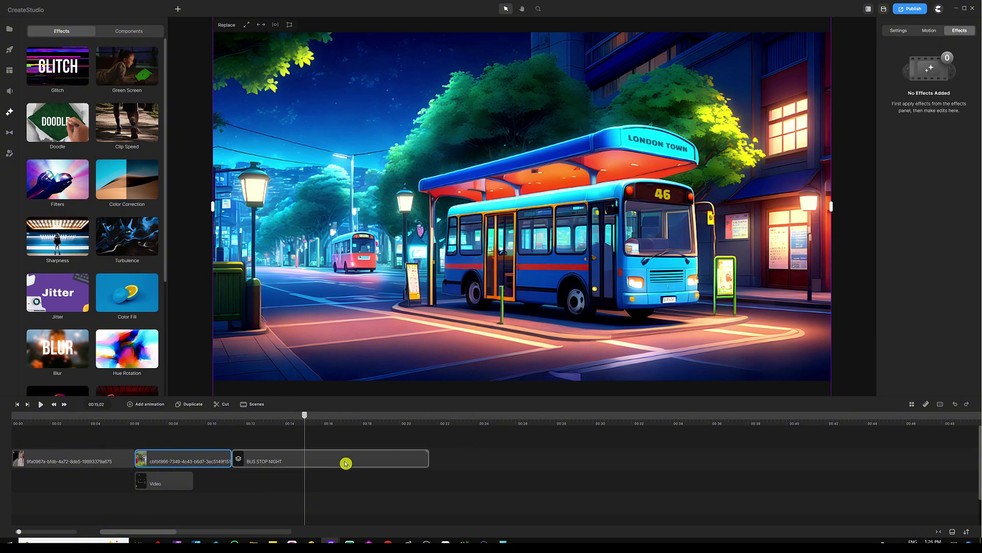
{"action": "left_click", "coordinate": [968, 30]}
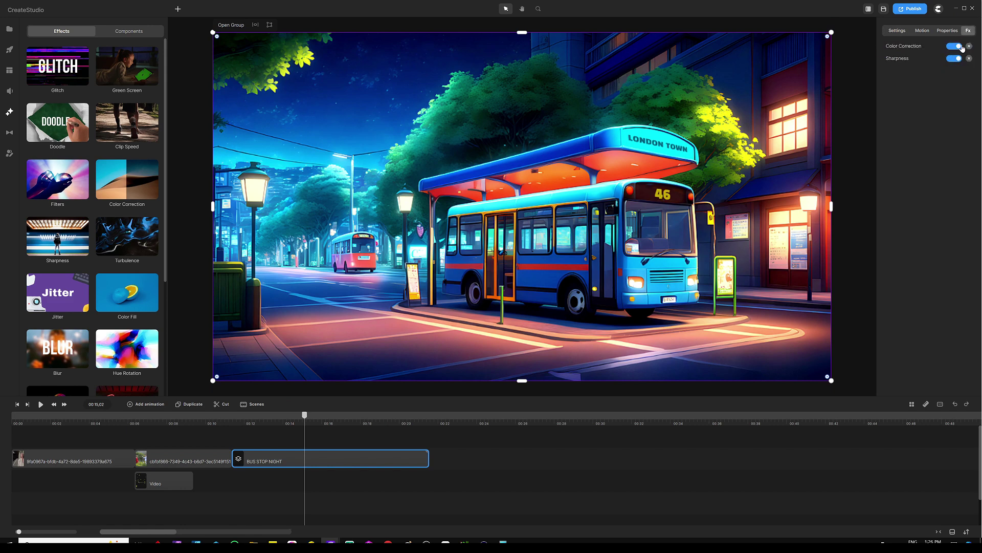
{"action": "left_click", "coordinate": [969, 46]}
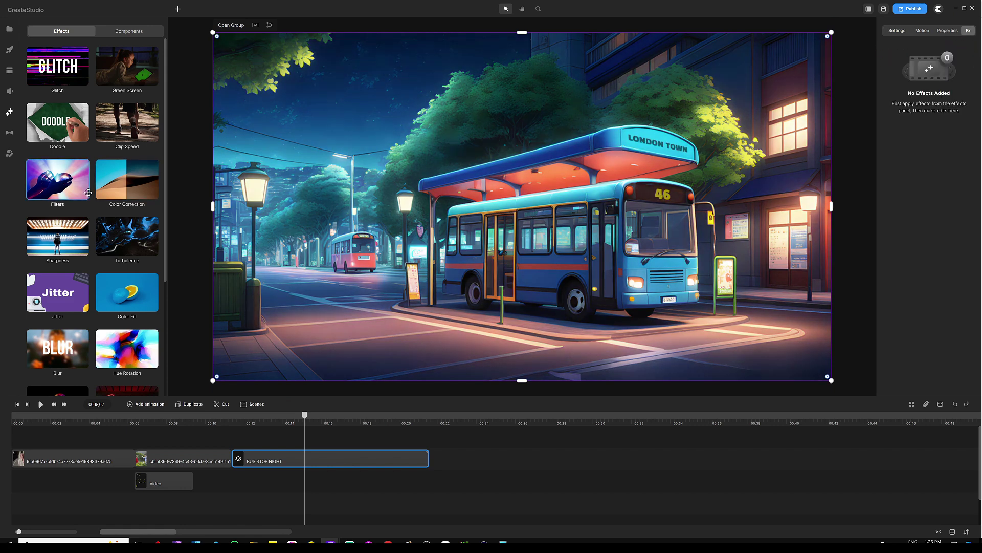
{"action": "left_click_drag", "start_coordinate": [115, 190], "coordinate": [463, 187]}
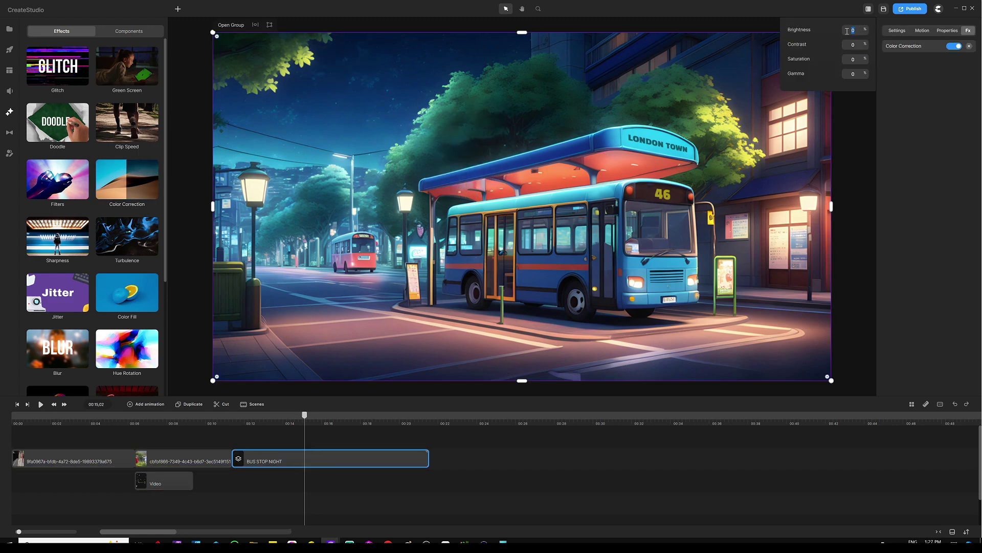
Step: Set the bus stop Color Correction to Brightness 3, Contrast 5, Saturation 8, Gamma -2, and compare it off and on
{"action": "left_click", "coordinate": [830, 50]}
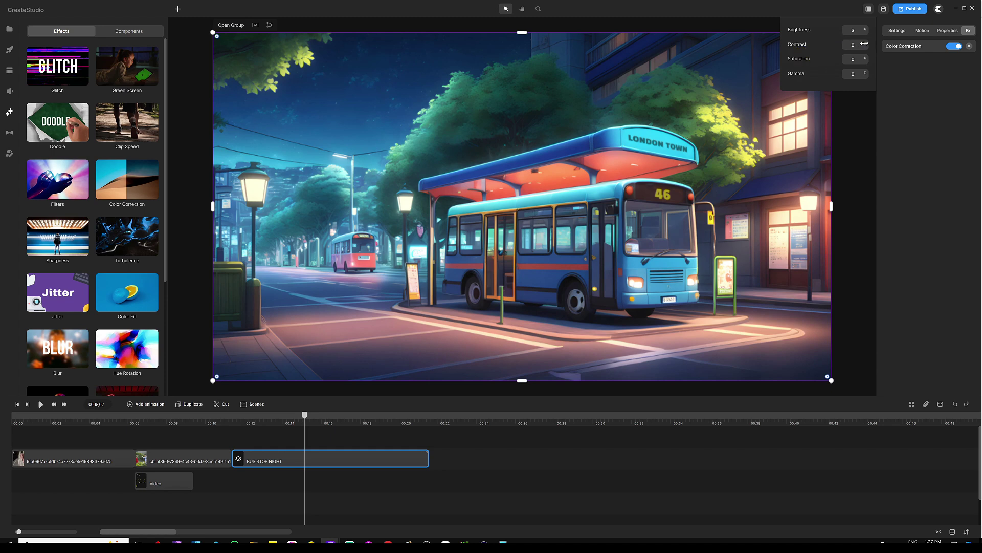
{"action": "left_click_drag", "start_coordinate": [864, 44], "coordinate": [865, 44]}
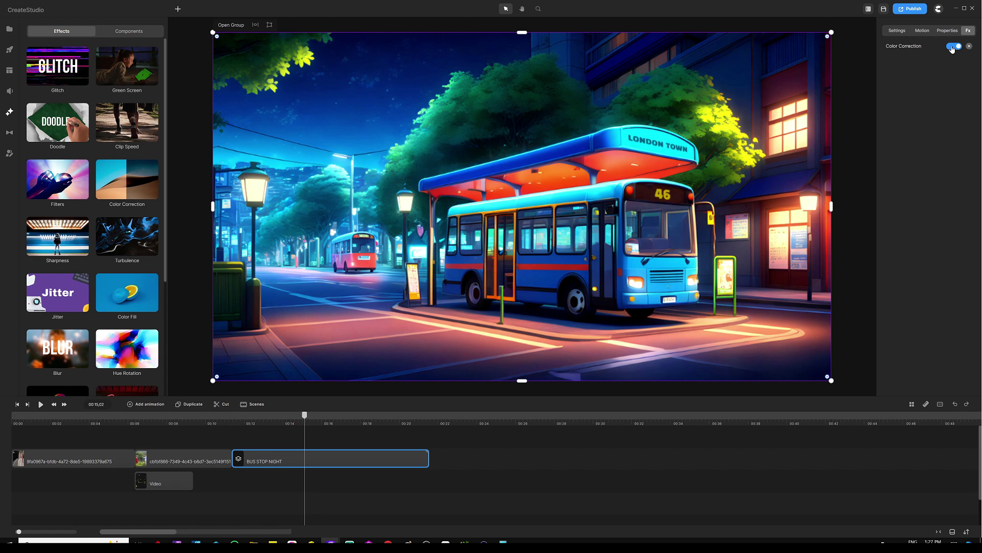
{"action": "left_click", "coordinate": [954, 46]}
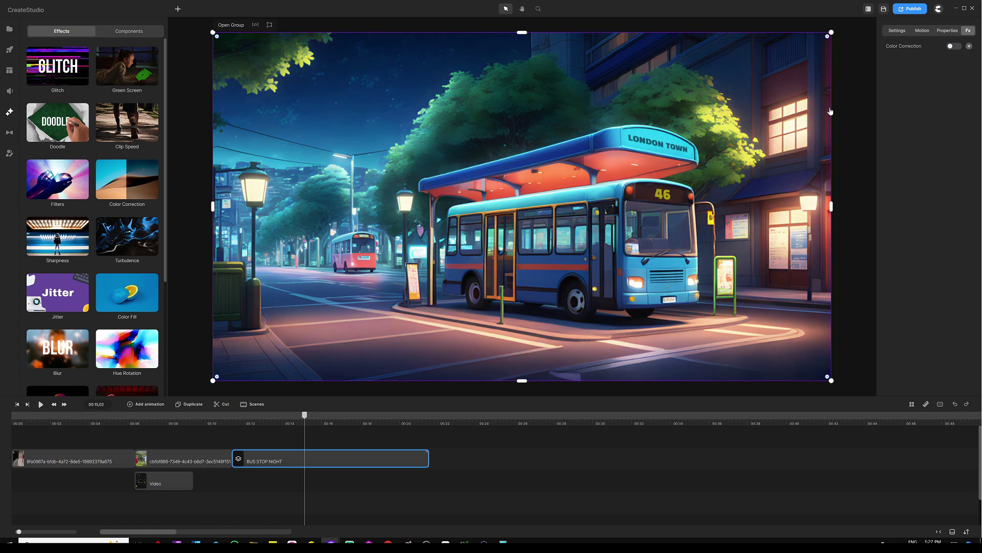
{"action": "left_click", "coordinate": [954, 46]}
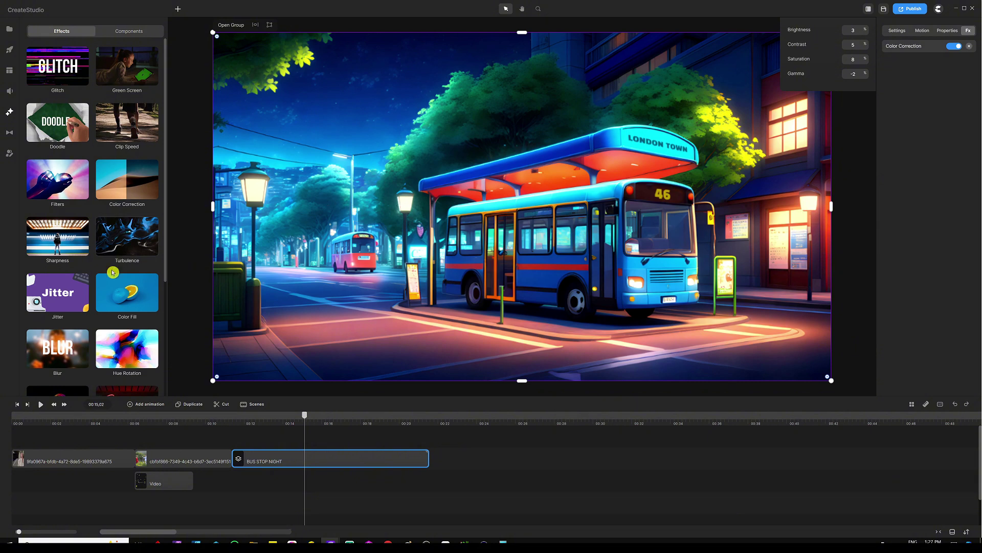
Step: Add Sharpness at strength 10 to the BUS STOP NIGHT clip, comparing it off and on, then deselect
{"action": "scroll", "coordinate": [55, 276], "scroll_direction": "down", "scroll_amount": 2}
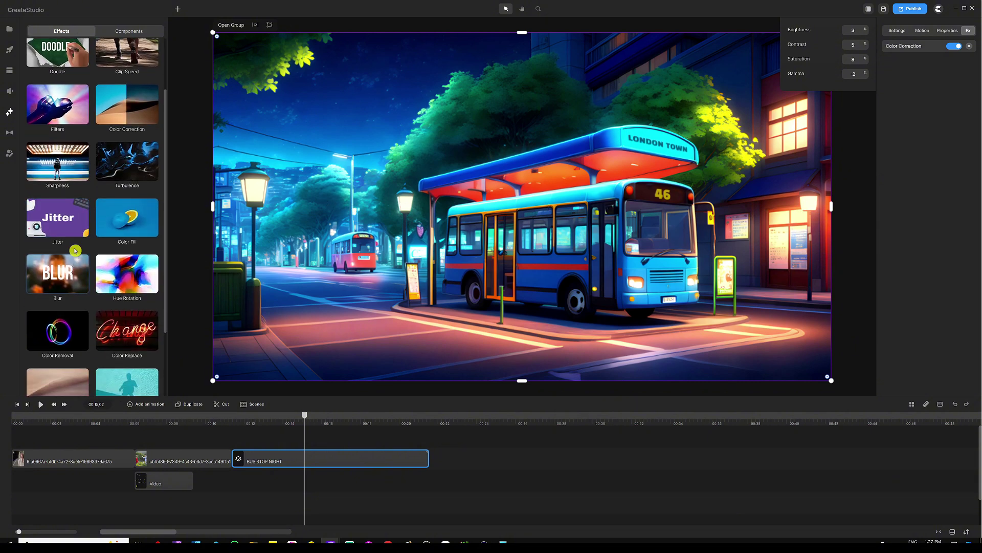
{"action": "scroll", "coordinate": [55, 252], "scroll_direction": "up", "scroll_amount": 2}
{"action": "left_click_drag", "start_coordinate": [55, 252], "coordinate": [573, 218]}
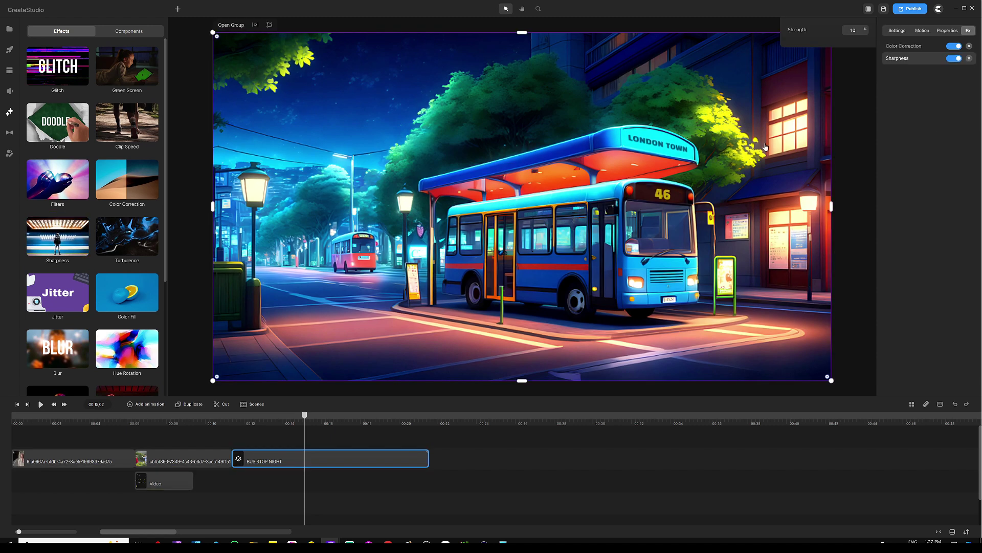
{"action": "left_click", "coordinate": [955, 58]}
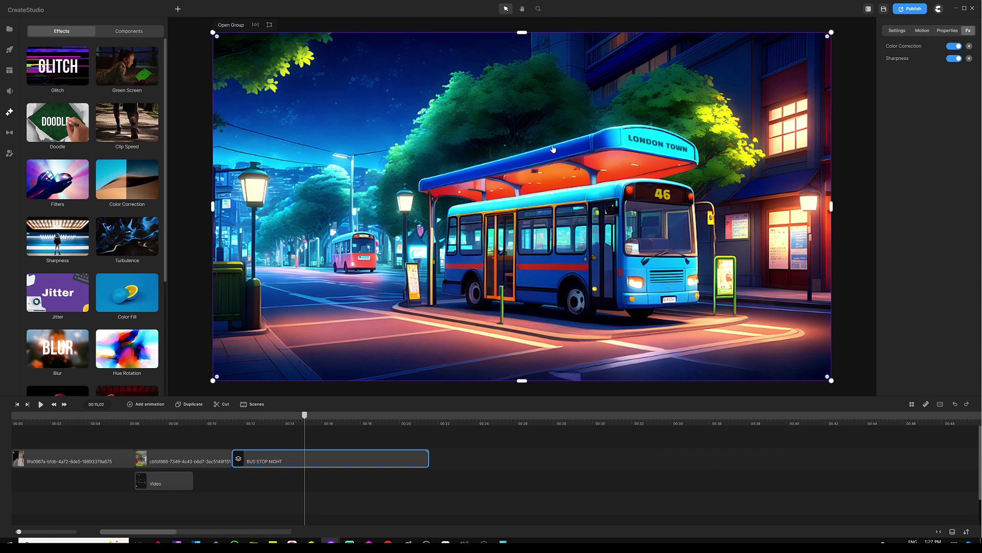
{"action": "scroll", "coordinate": [673, 133], "scroll_direction": "up", "scroll_amount": 3}
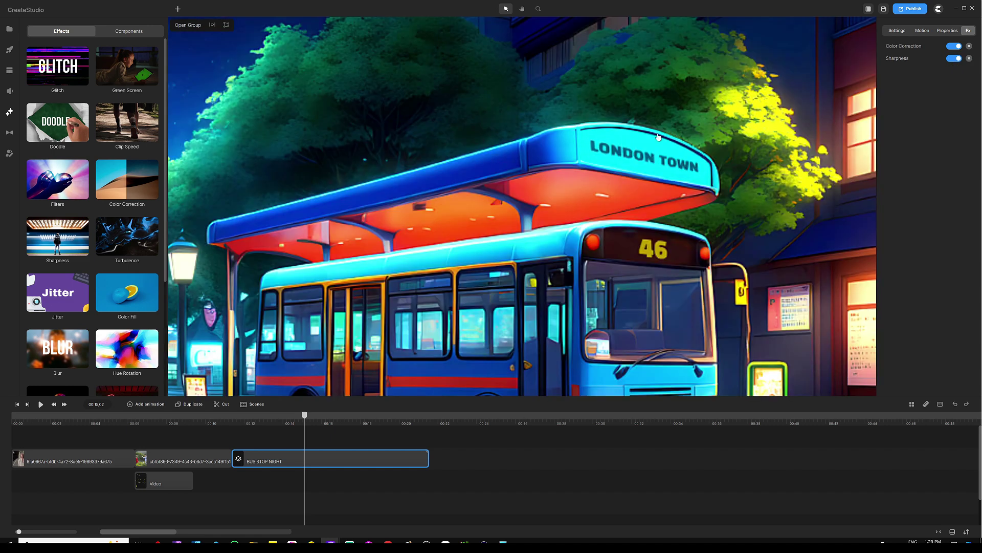
{"action": "left_click", "coordinate": [955, 59]}
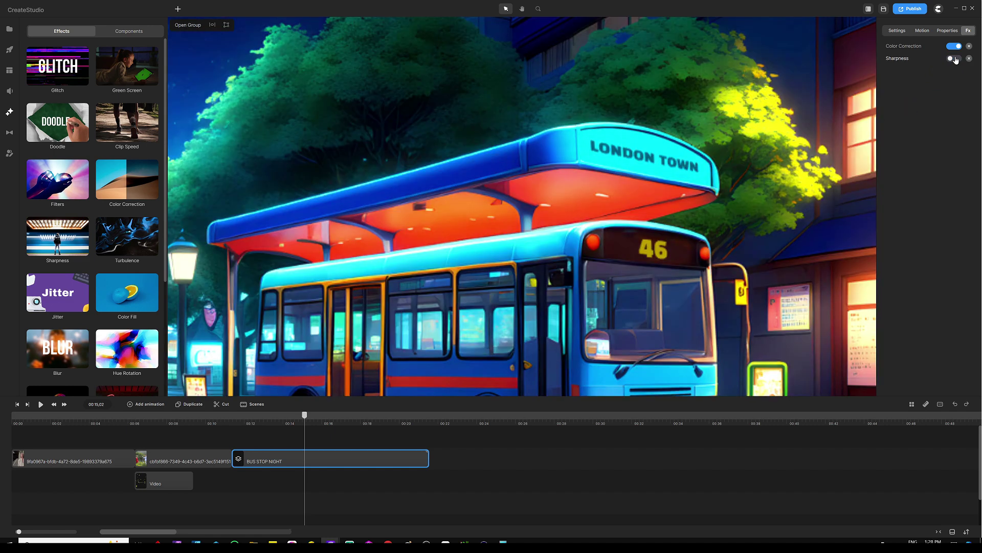
{"action": "left_click", "coordinate": [898, 85]}
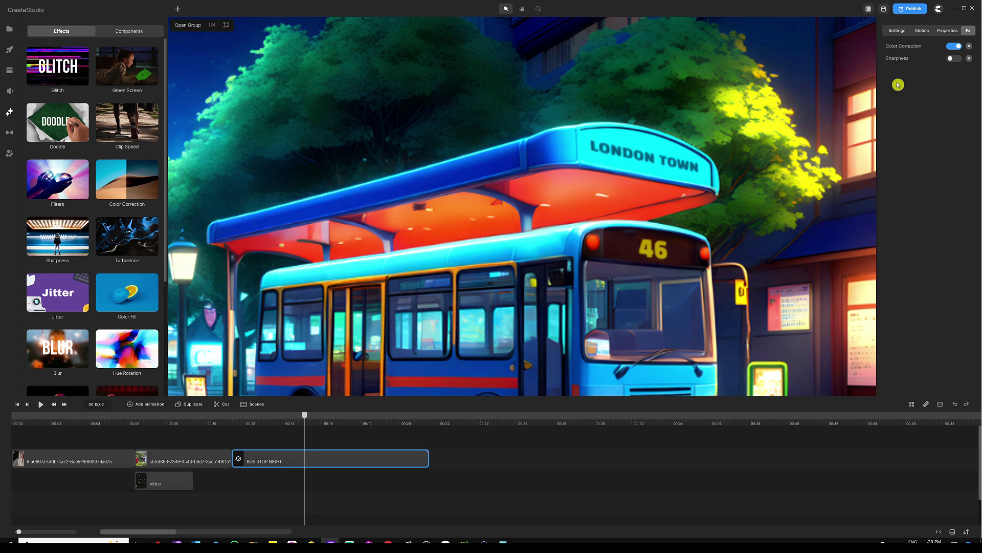
{"action": "left_click", "coordinate": [952, 59]}
{"action": "scroll", "coordinate": [664, 126], "scroll_direction": "down", "scroll_amount": 3}
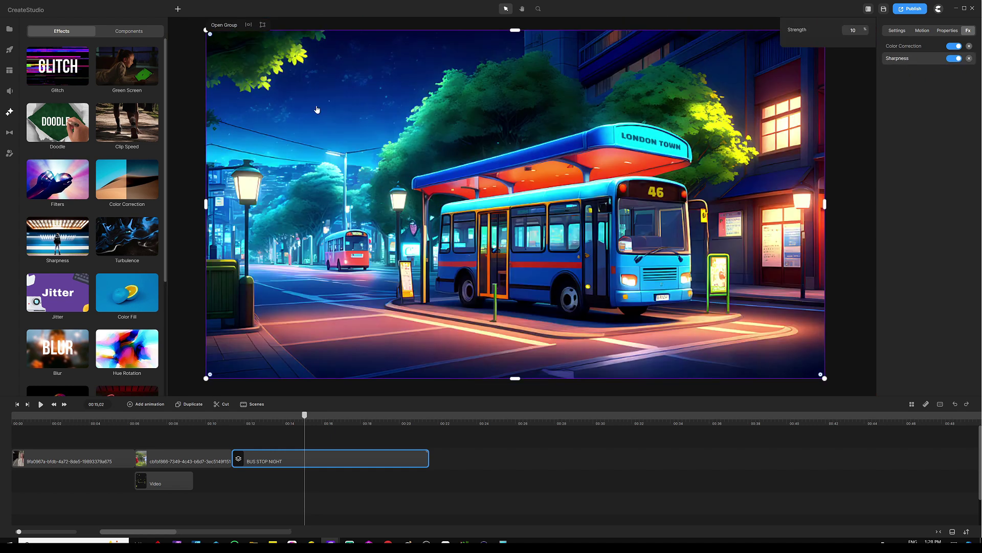
{"action": "left_click", "coordinate": [954, 59]}
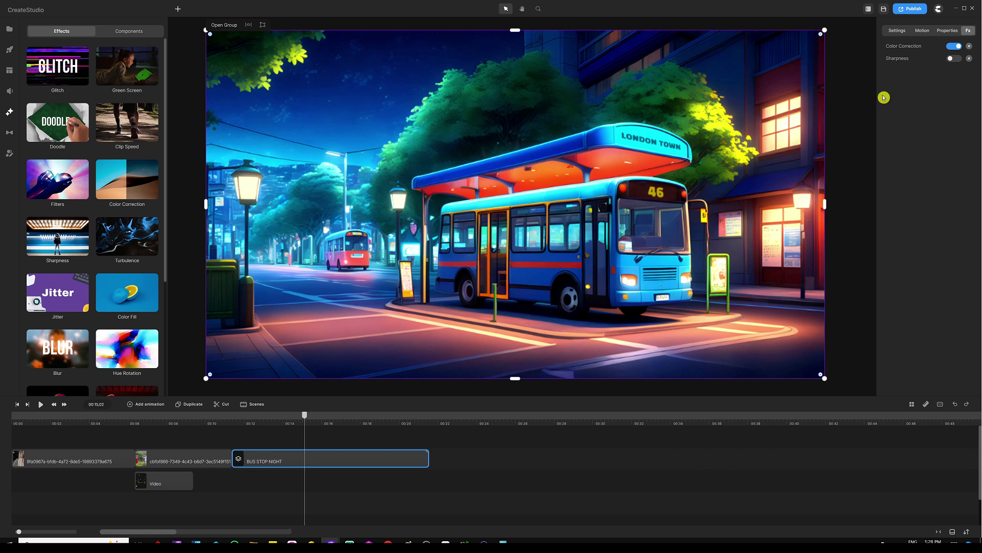
{"action": "left_click", "coordinate": [954, 59]}
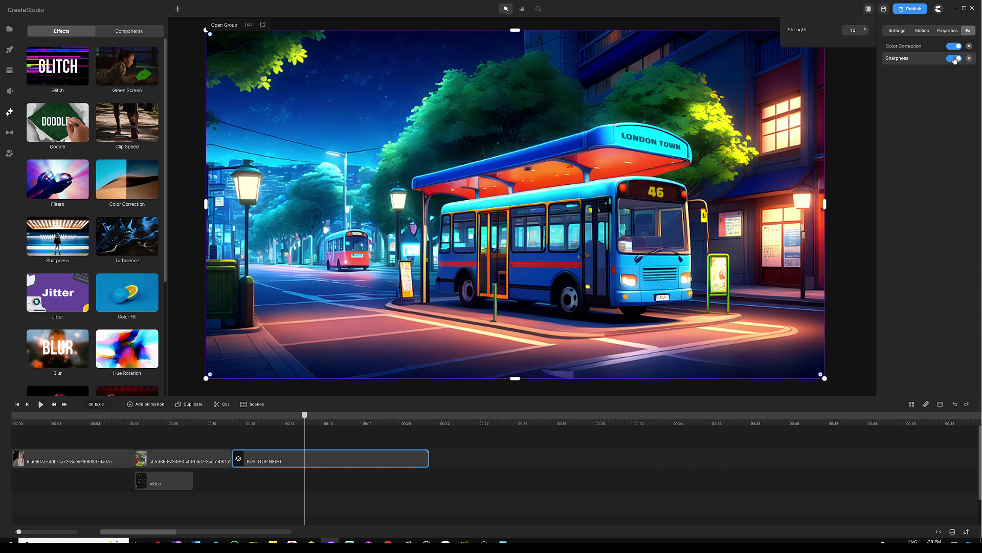
{"action": "left_click", "coordinate": [456, 452]}
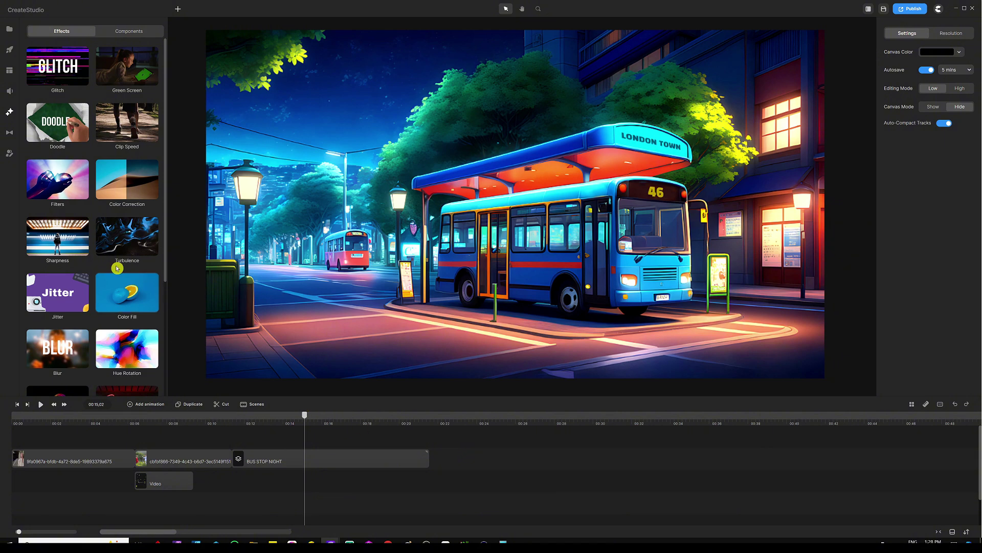
Step: Save the project with Ctrl+S
{"action": "scroll", "coordinate": [89, 221], "scroll_direction": "down", "scroll_amount": 4}
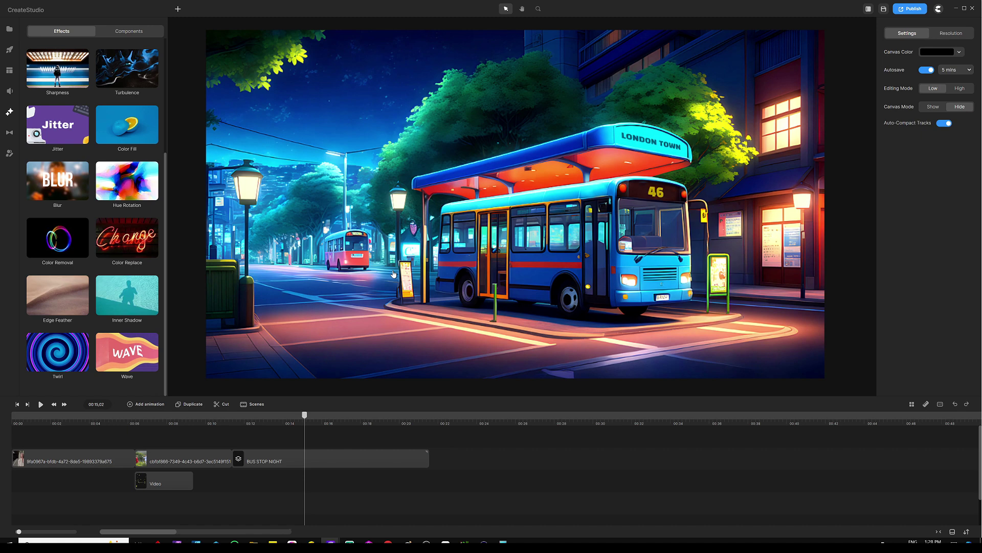
{"action": "key", "text": "ctrl+s"}
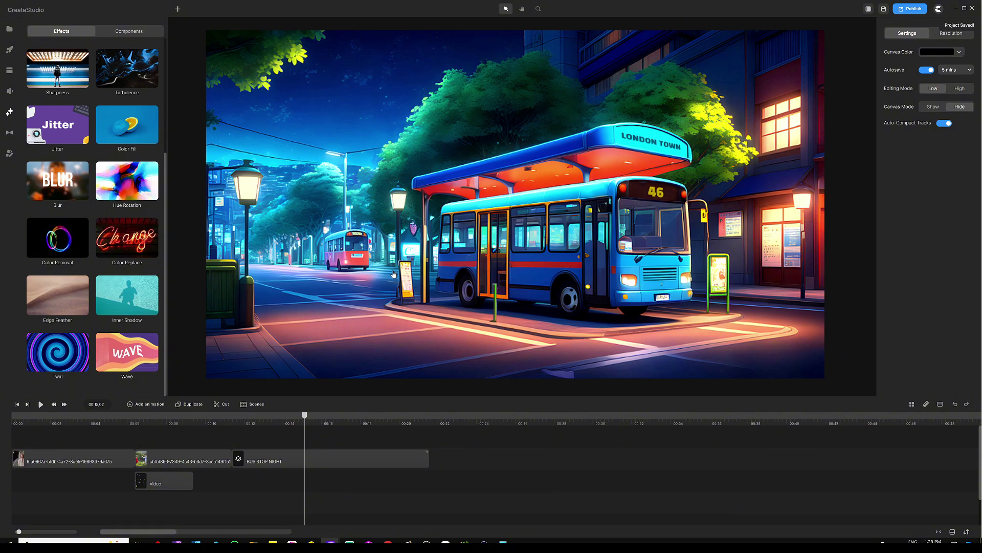